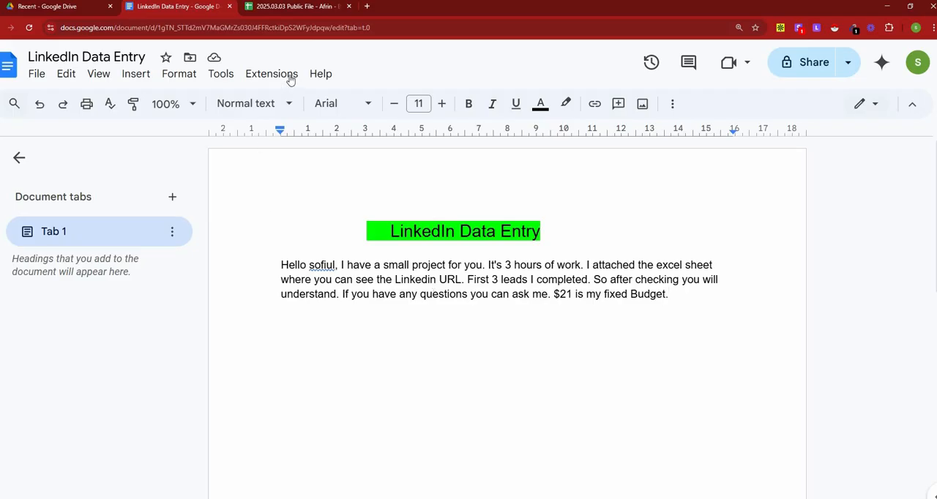
Step: Switch to the 2025.03.03 Public File spreadsheet and set the browser zoom to 125%
{"action": "left_click", "coordinate": [294, 7]}
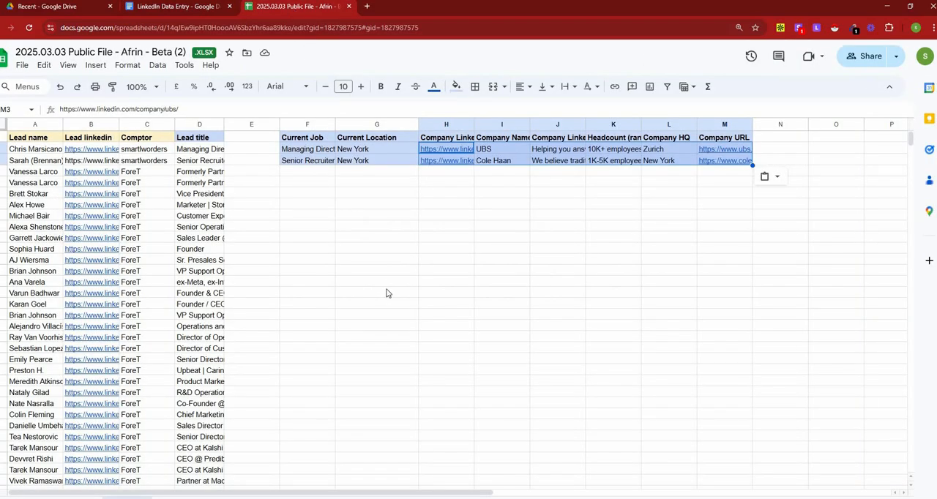
{"action": "key", "text": "ctrl+plus"}
{"action": "key", "text": "ctrl+plus"}
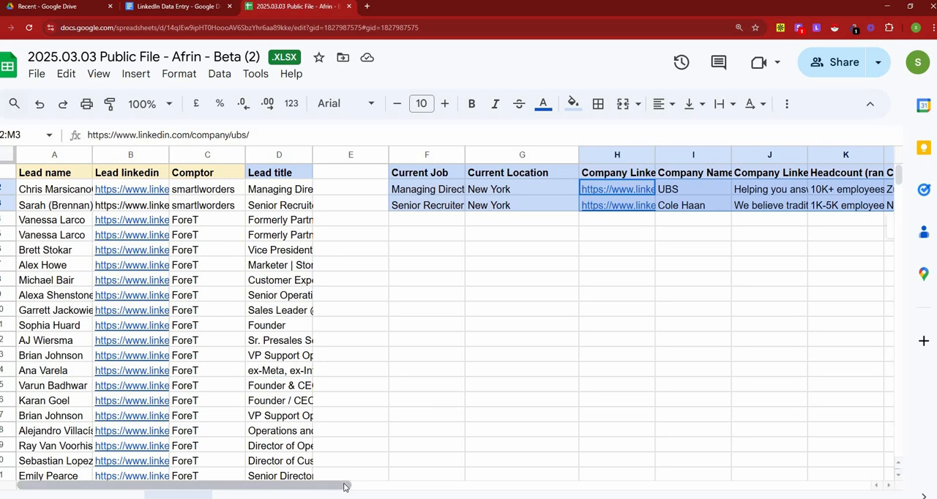
{"action": "left_click_drag", "start_coordinate": [344, 487], "coordinate": [366, 487]}
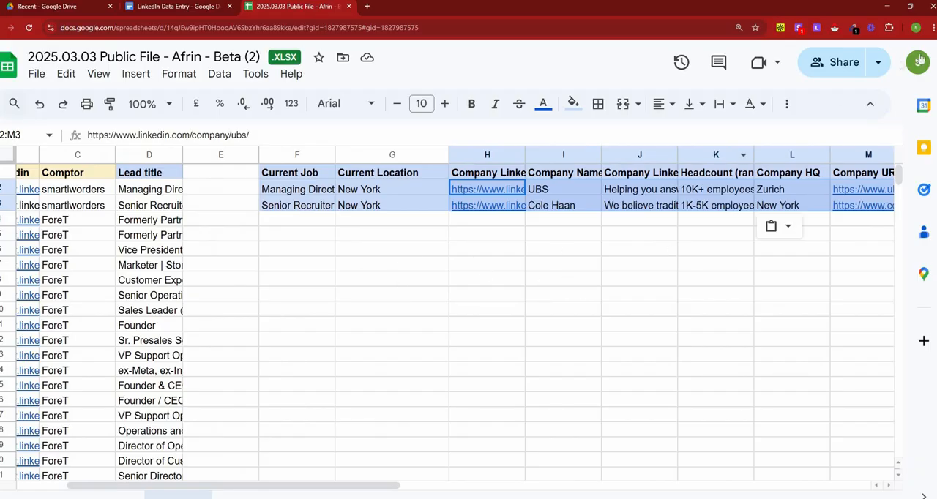
{"action": "left_click", "coordinate": [931, 27]}
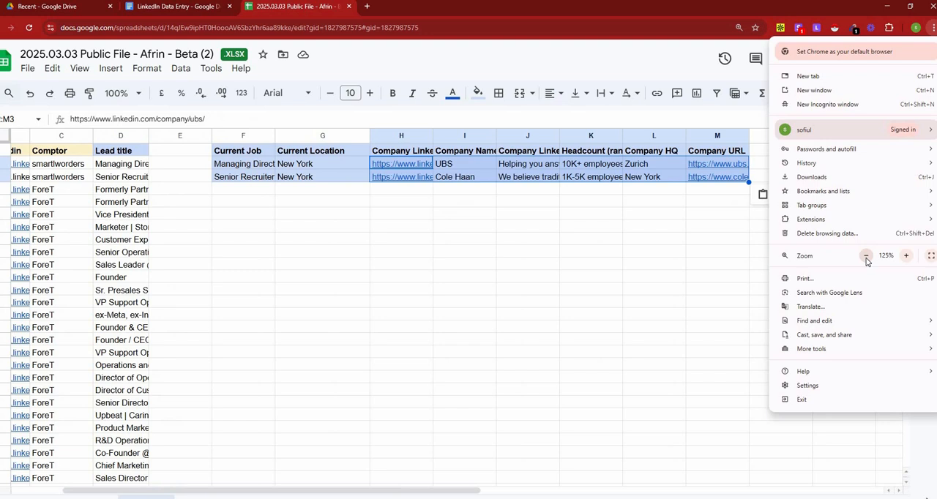
{"action": "left_click", "coordinate": [621, 265]}
{"action": "left_click", "coordinate": [621, 265]}
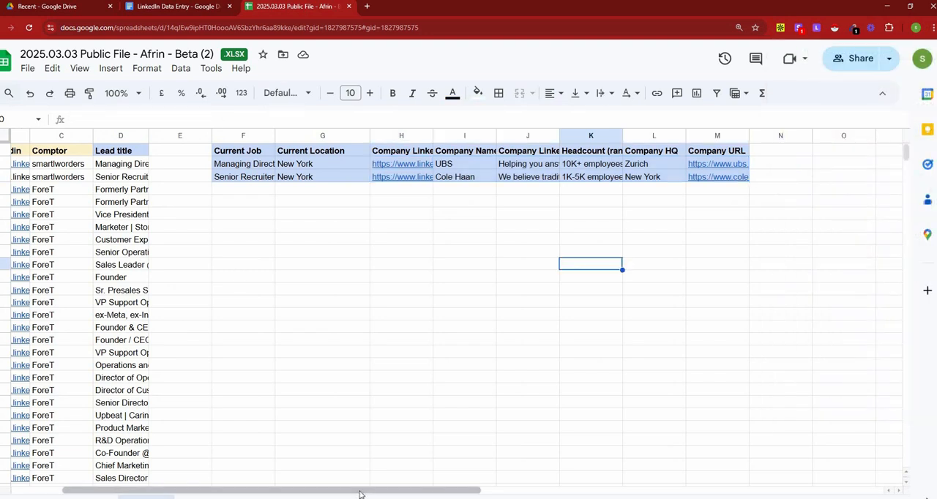
Step: Review the first lead's name and title and the Current Job and Current Location headers in the sheet
{"action": "left_click_drag", "start_coordinate": [361, 489], "coordinate": [242, 469]}
{"action": "left_click", "coordinate": [50, 167]}
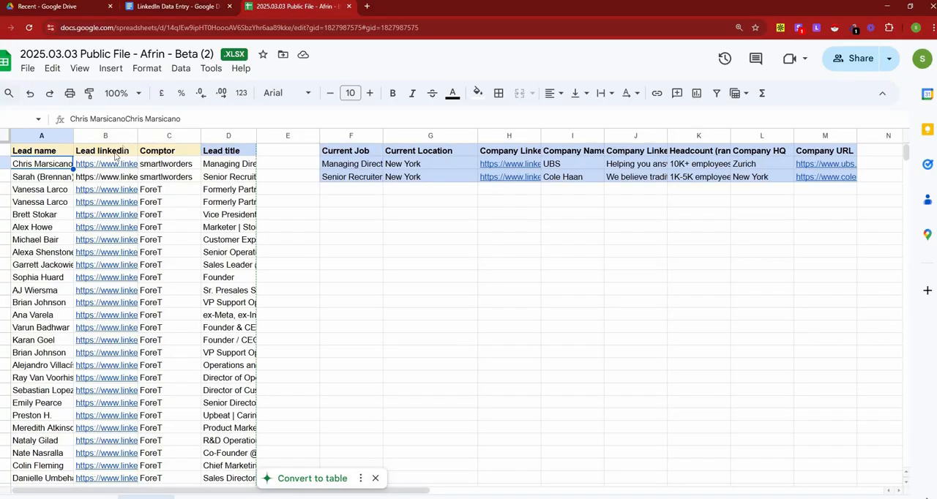
{"action": "left_click", "coordinate": [239, 165]}
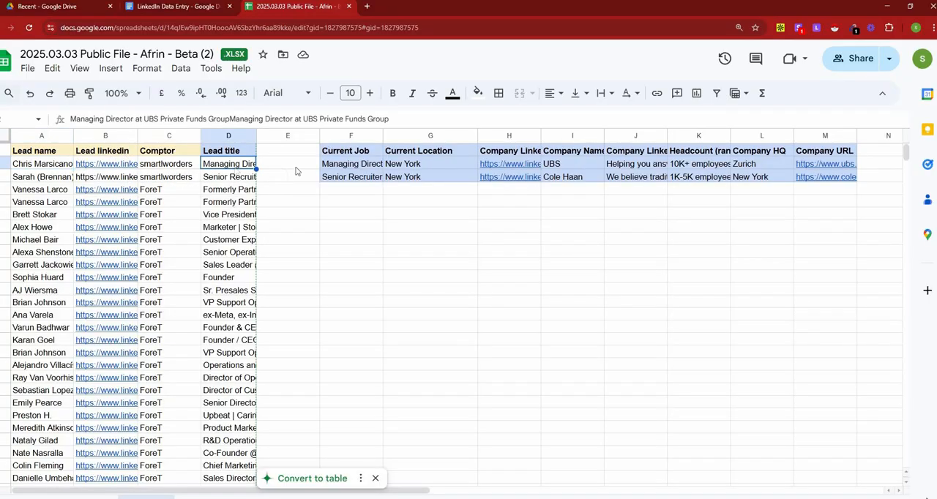
{"action": "left_click", "coordinate": [365, 156]}
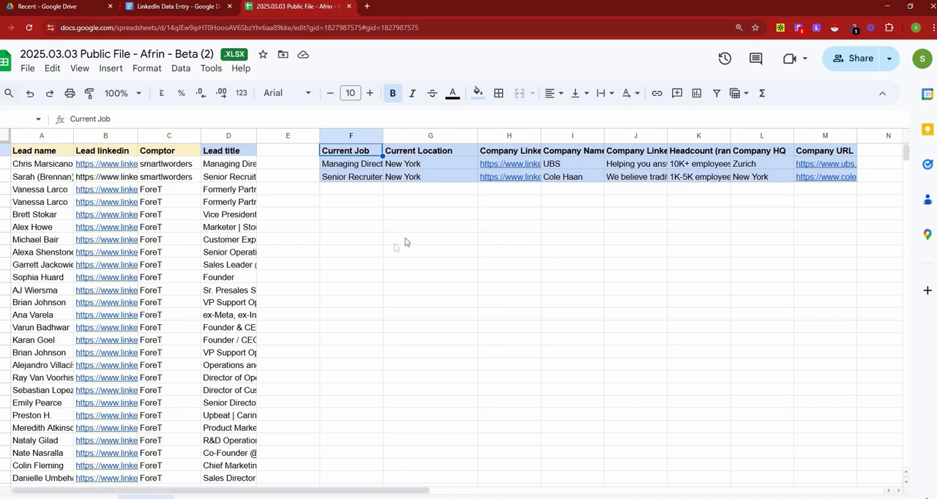
{"action": "key", "text": "Tab"}
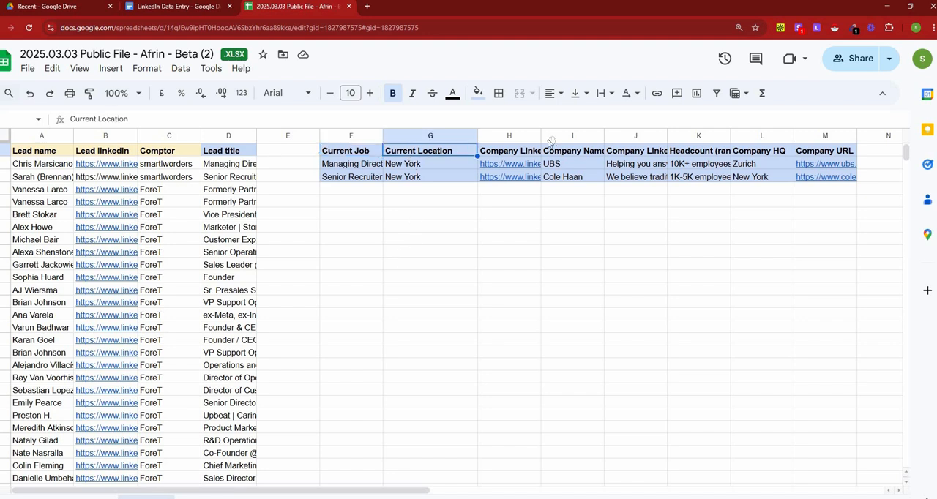
Step: Widen the Company LinkedIn URL, Company Name, Company Linkedin tagline, Headcount (range) and Company URL columns to show their full headers
{"action": "left_click_drag", "start_coordinate": [542, 136], "coordinate": [594, 136]}
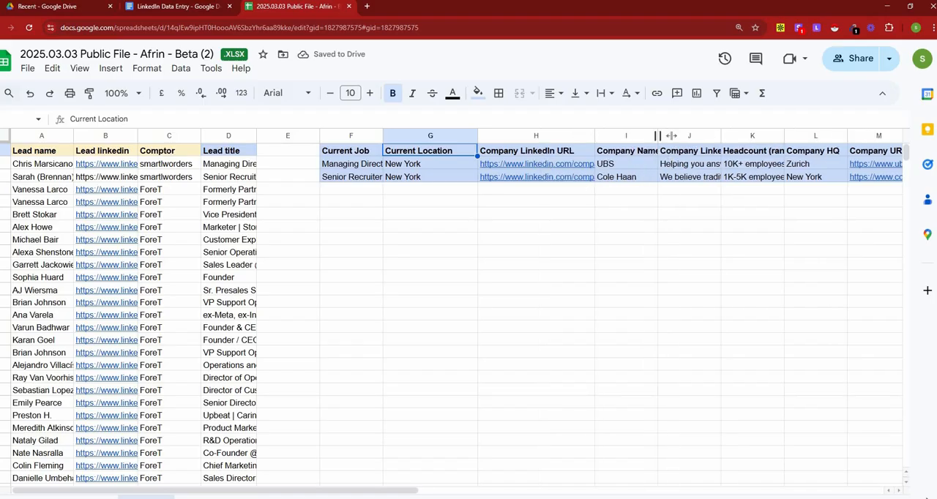
{"action": "left_click_drag", "start_coordinate": [671, 136], "coordinate": [672, 136]}
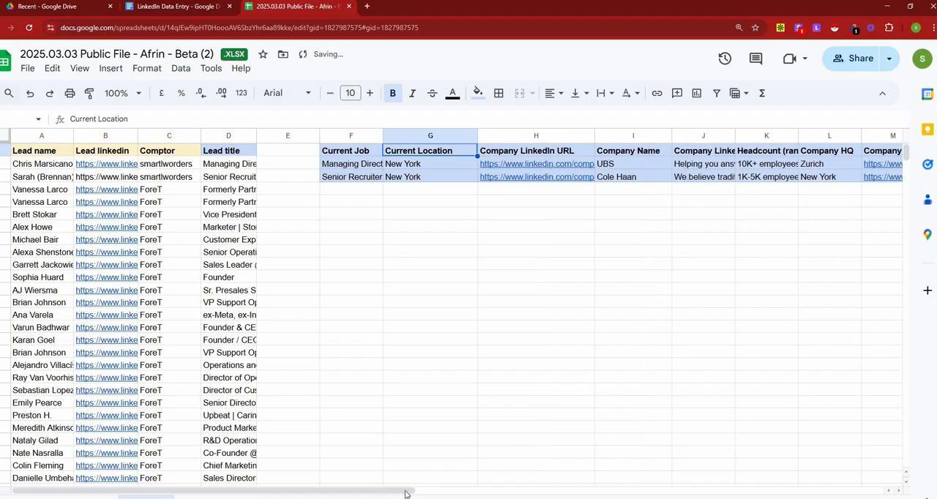
{"action": "left_click_drag", "start_coordinate": [406, 495], "coordinate": [446, 491]}
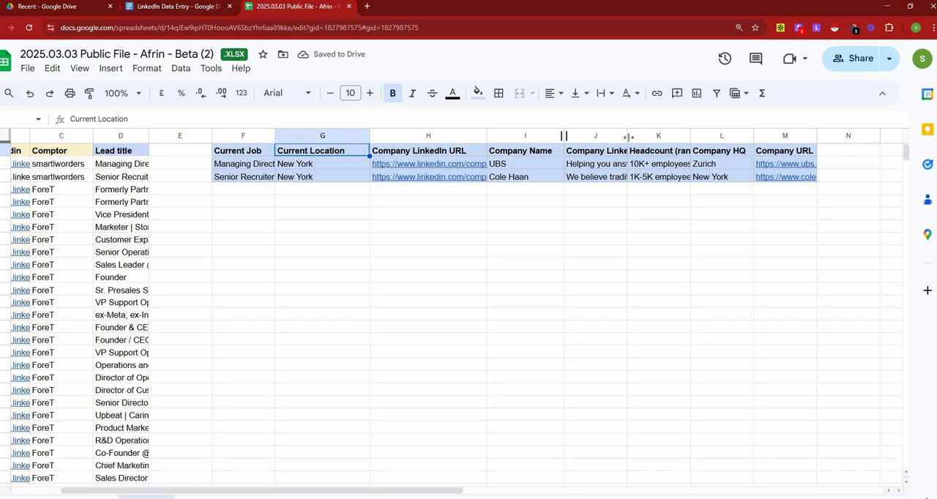
{"action": "left_click_drag", "start_coordinate": [628, 137], "coordinate": [681, 138]}
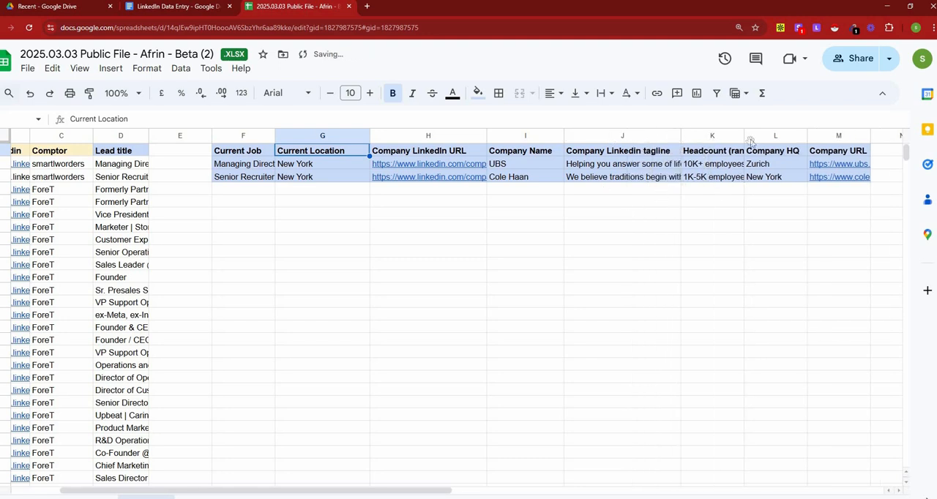
{"action": "left_click_drag", "start_coordinate": [744, 138], "coordinate": [784, 138]}
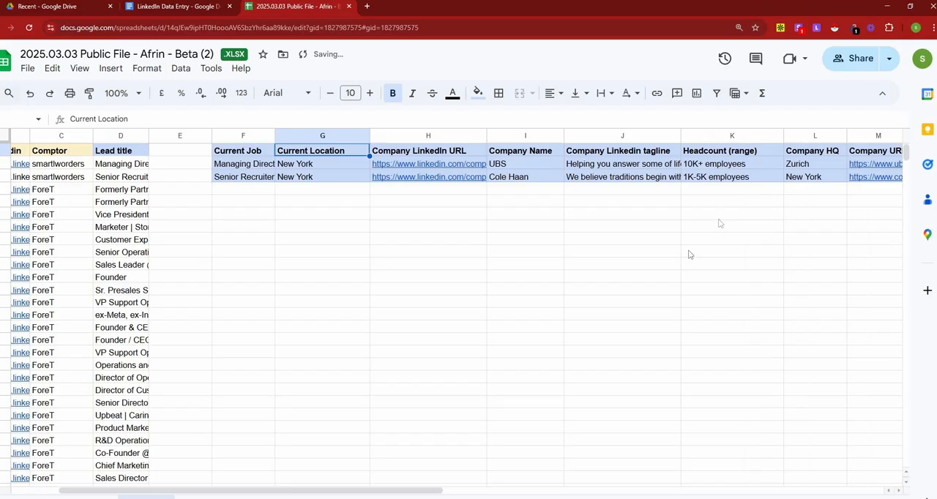
{"action": "left_click_drag", "start_coordinate": [432, 491], "coordinate": [471, 491]}
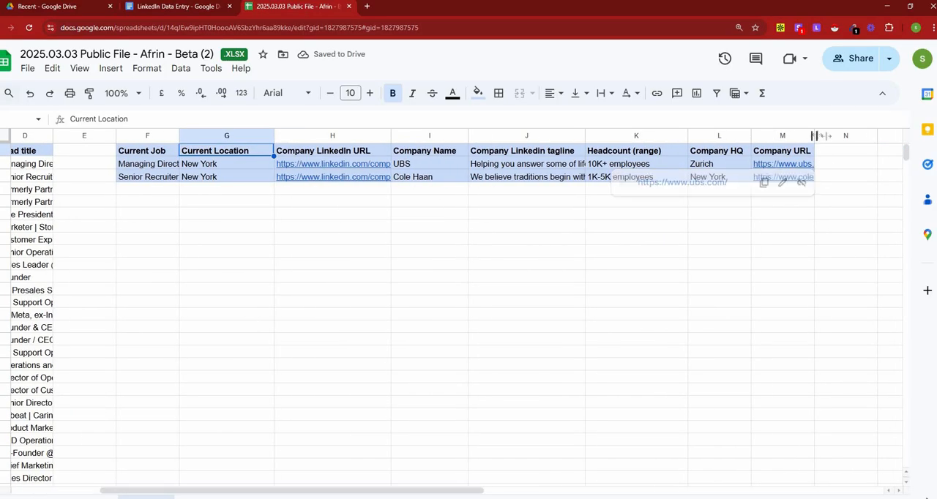
{"action": "left_click_drag", "start_coordinate": [814, 135], "coordinate": [843, 136]}
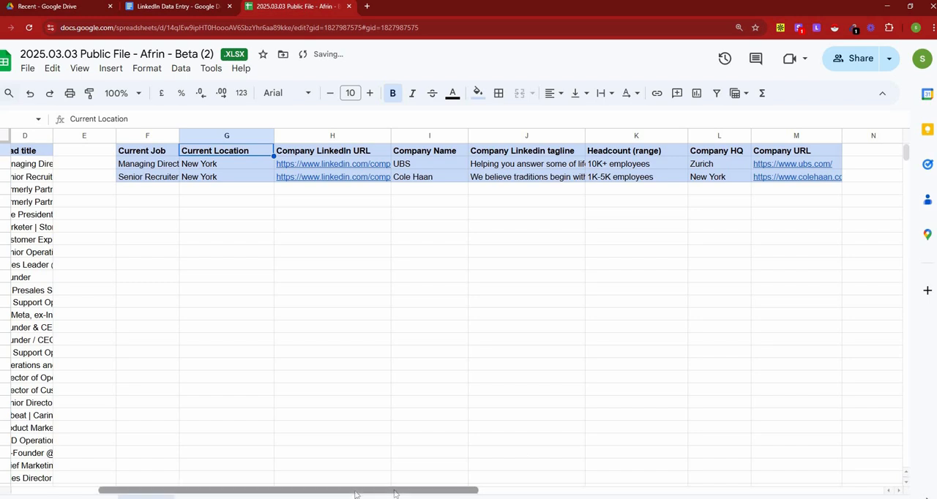
Step: Open the first lead's LinkedIn profile from the link in the Lead linkedin column
{"action": "left_click_drag", "start_coordinate": [394, 494], "coordinate": [342, 493]}
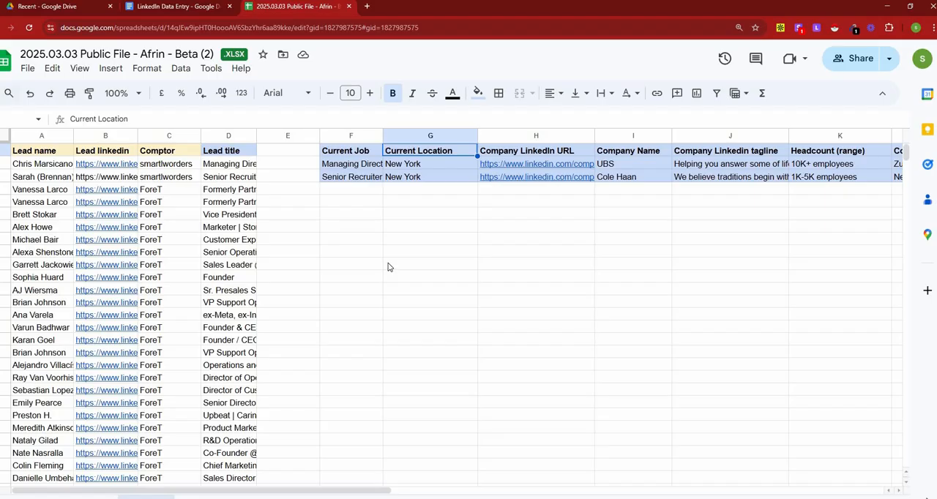
{"action": "left_click", "coordinate": [121, 168]}
{"action": "left_click", "coordinate": [169, 181]}
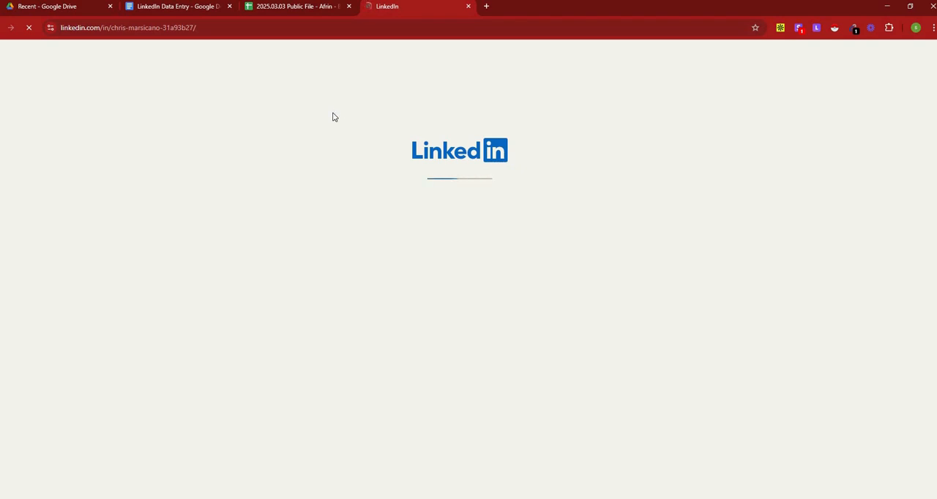
{"action": "left_click", "coordinate": [323, 11]}
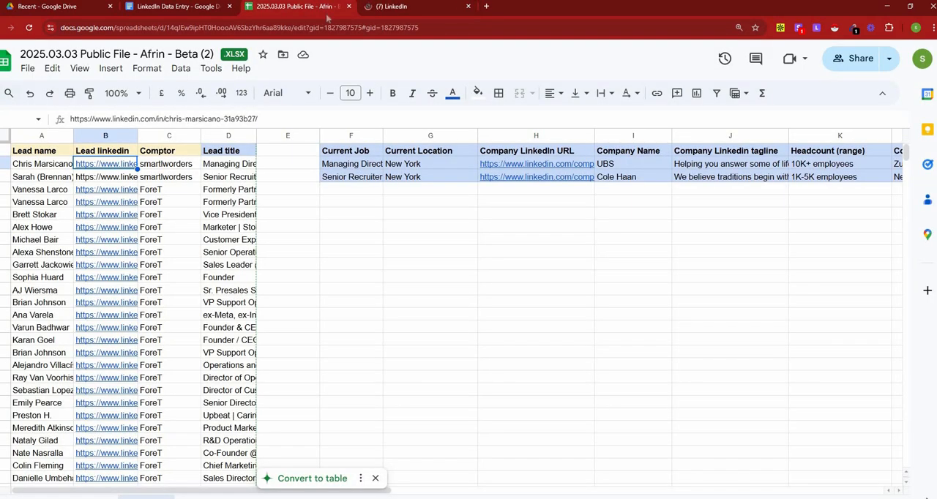
{"action": "left_click", "coordinate": [411, 8]}
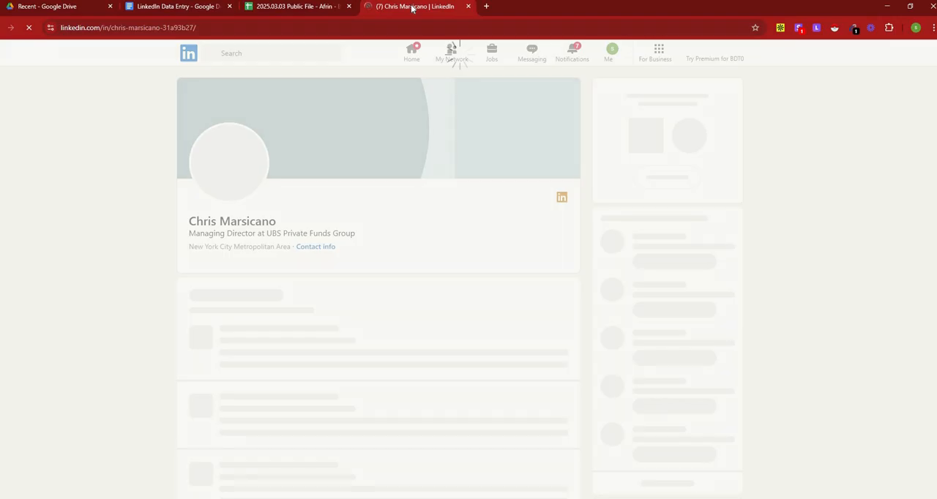
Step: Widen the Current Job column in the spreadsheet to show the full job titles, and select the first lead's job
{"action": "left_click", "coordinate": [316, 6]}
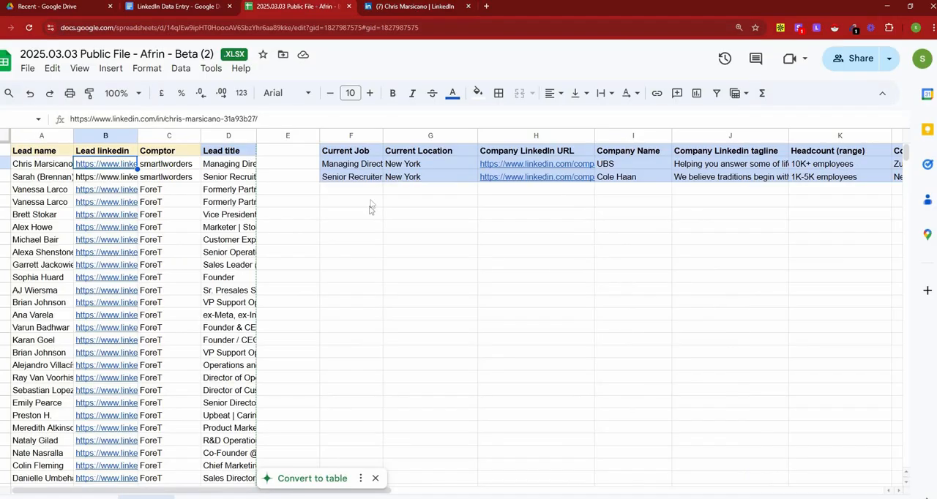
{"action": "left_click_drag", "start_coordinate": [383, 135], "coordinate": [410, 136]}
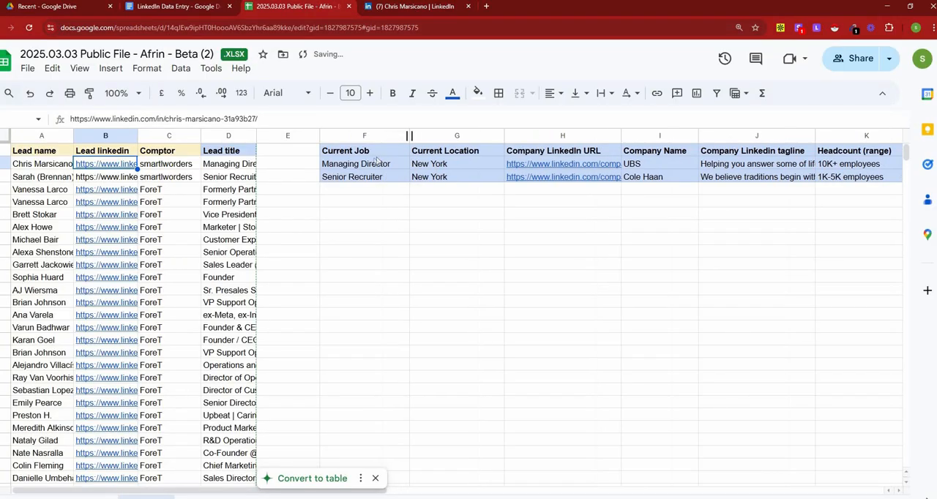
{"action": "left_click", "coordinate": [374, 164]}
Step: Compare the profile's Experience section with the first lead's Current Job and Current Location cells in the spreadsheet
{"action": "left_click", "coordinate": [417, 7]}
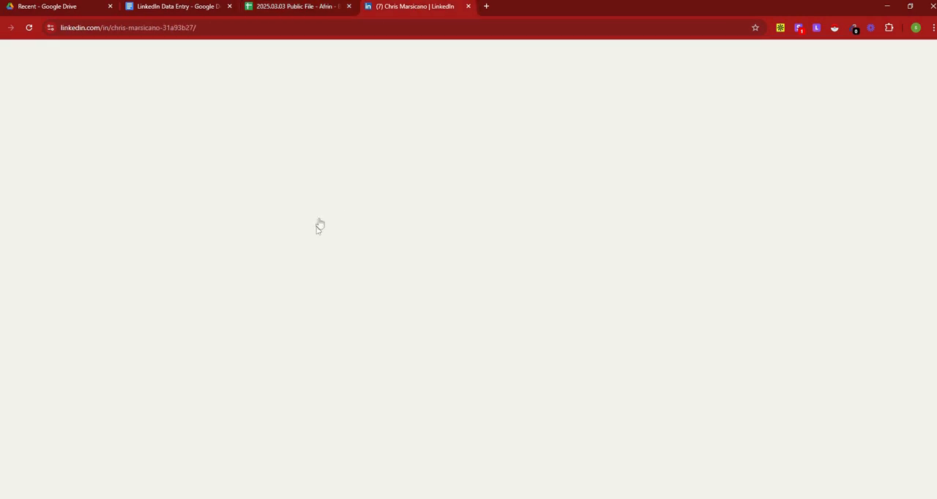
{"action": "scroll", "coordinate": [403, 293], "scroll_direction": "down", "scroll_amount": 6}
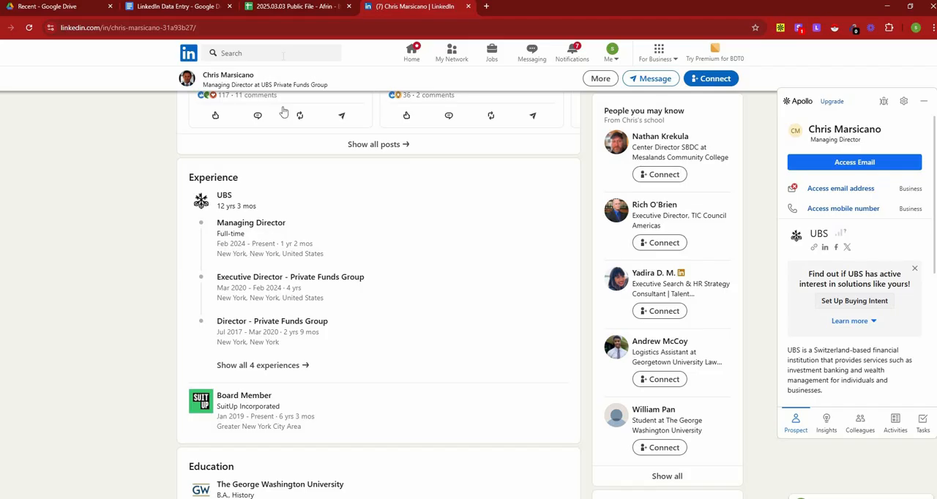
{"action": "left_click", "coordinate": [296, 7]}
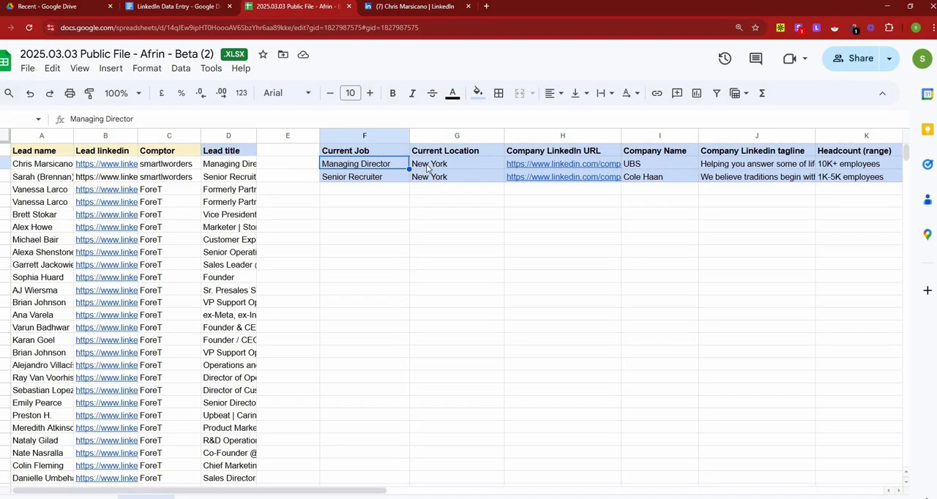
{"action": "left_click", "coordinate": [428, 169]}
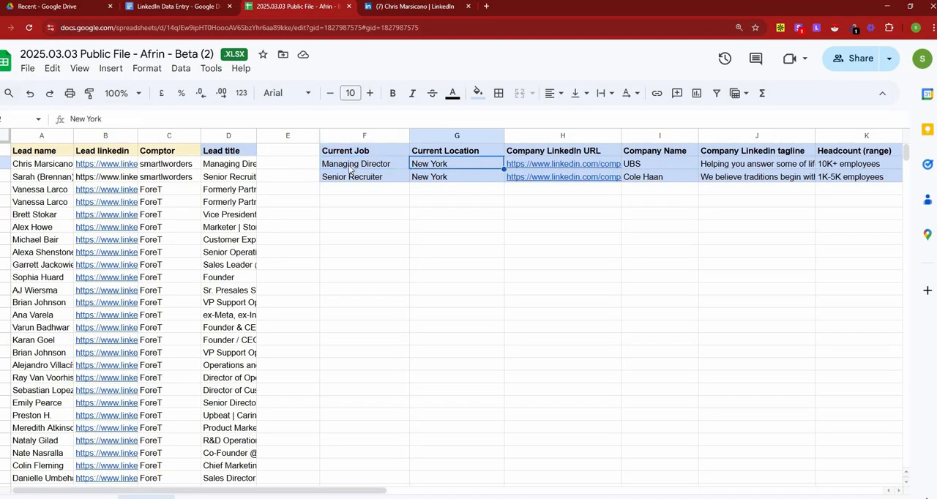
{"action": "left_click", "coordinate": [352, 167]}
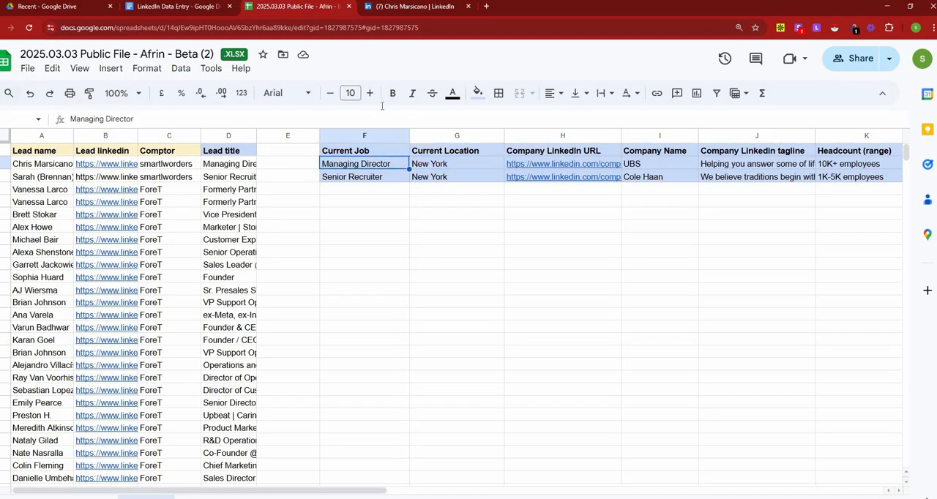
{"action": "left_click", "coordinate": [464, 165]}
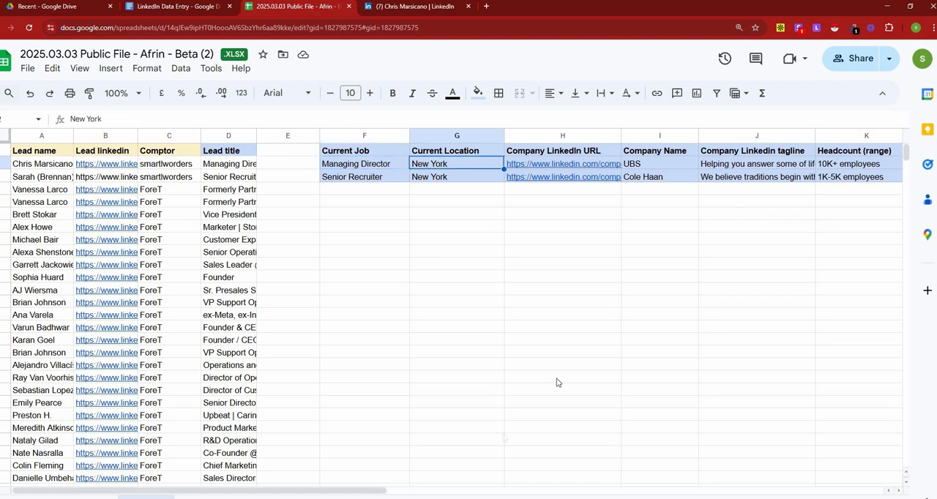
{"action": "left_click_drag", "start_coordinate": [382, 493], "coordinate": [349, 493]}
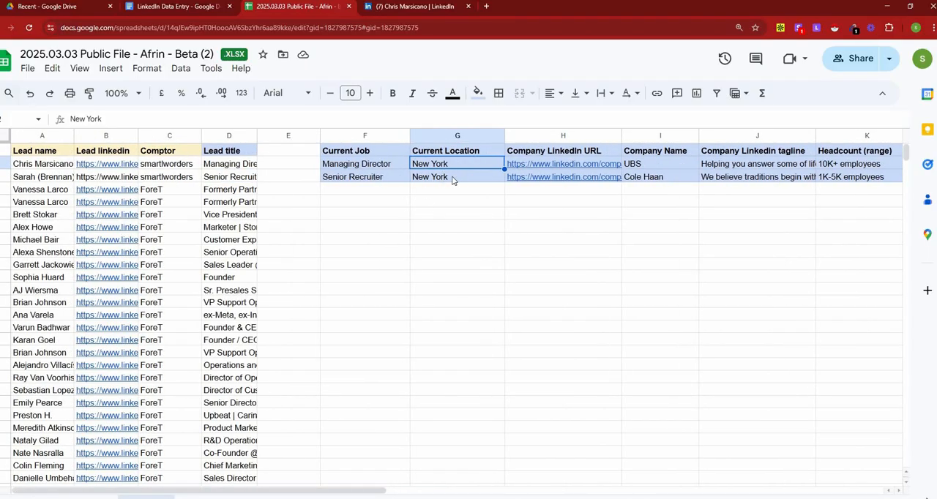
Step: Check the location in the LinkedIn profile header against the first lead's Current Location in the spreadsheet
{"action": "left_click", "coordinate": [400, 7]}
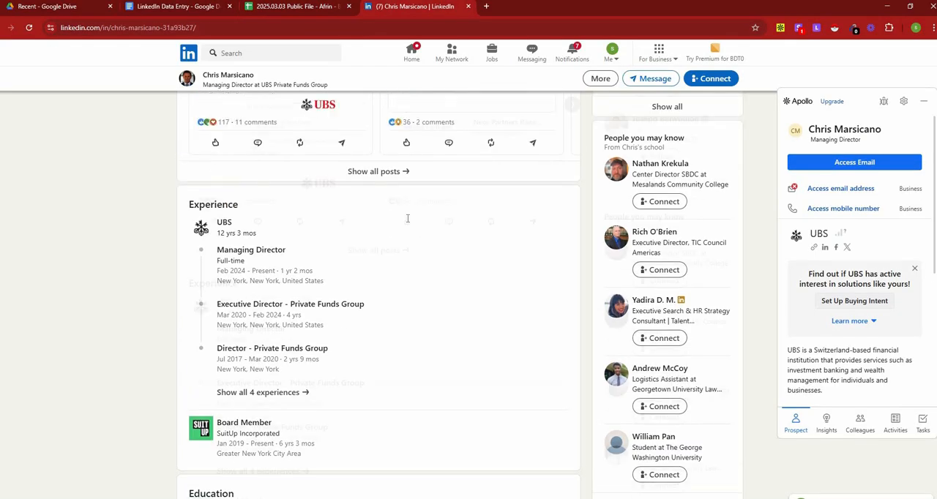
{"action": "scroll", "coordinate": [408, 219], "scroll_direction": "up", "scroll_amount": 9}
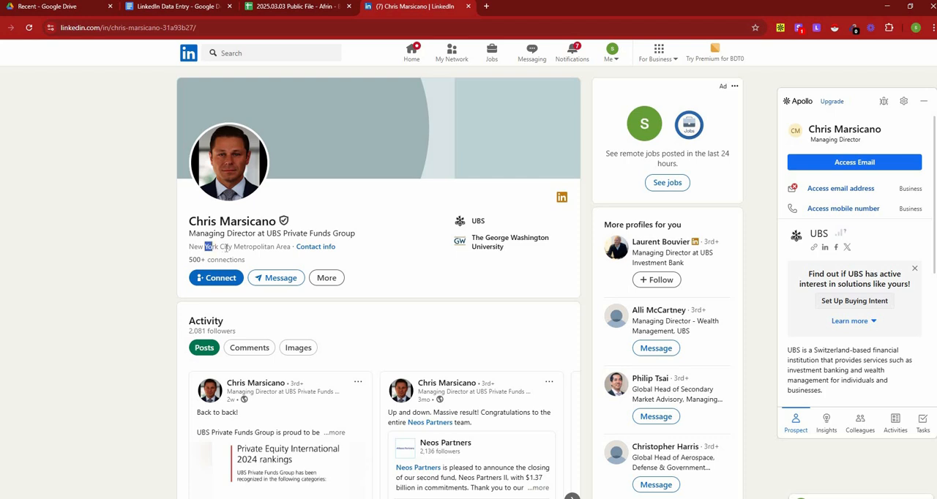
{"action": "left_click_drag", "start_coordinate": [226, 247], "coordinate": [233, 247]}
{"action": "left_click_drag", "start_coordinate": [191, 247], "coordinate": [287, 248]}
{"action": "left_click", "coordinate": [226, 247]}
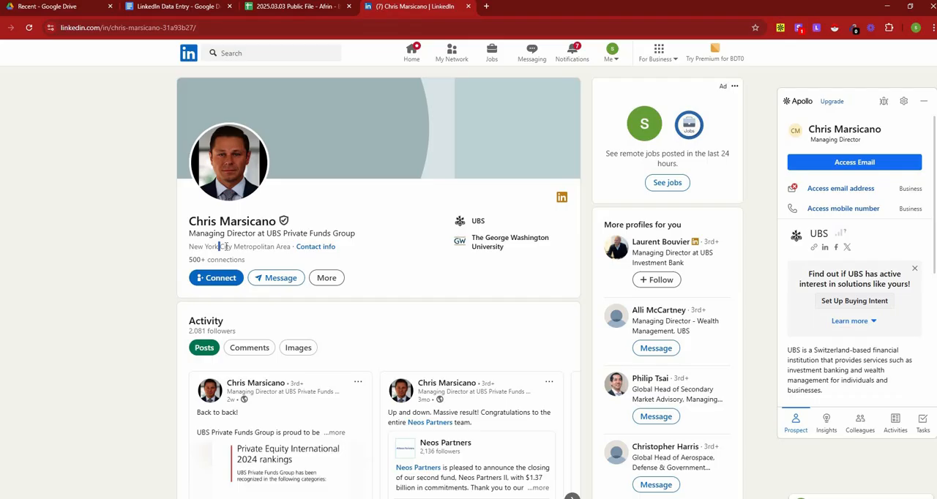
{"action": "left_click", "coordinate": [304, 7]}
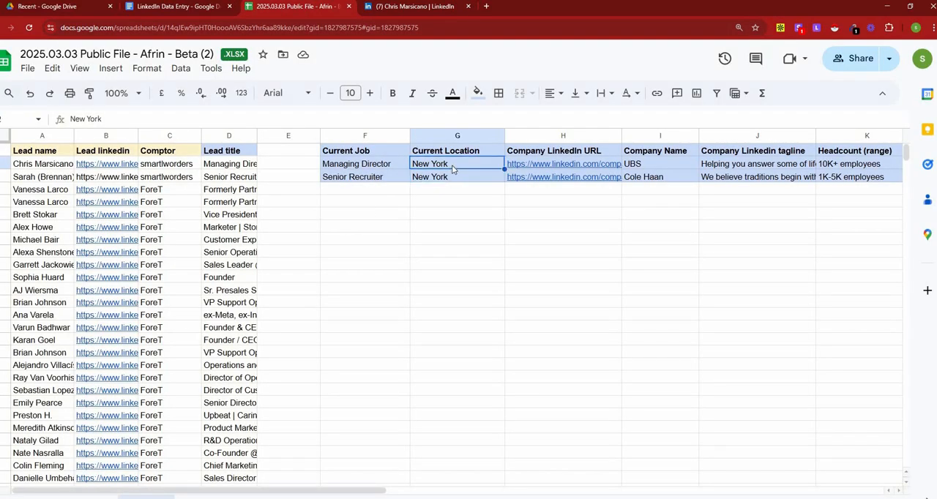
Step: Open the UBS company page in a new tab from the LinkedIn profile's Experience section
{"action": "left_click", "coordinate": [418, 7]}
{"action": "scroll", "coordinate": [350, 251], "scroll_direction": "down", "scroll_amount": 10}
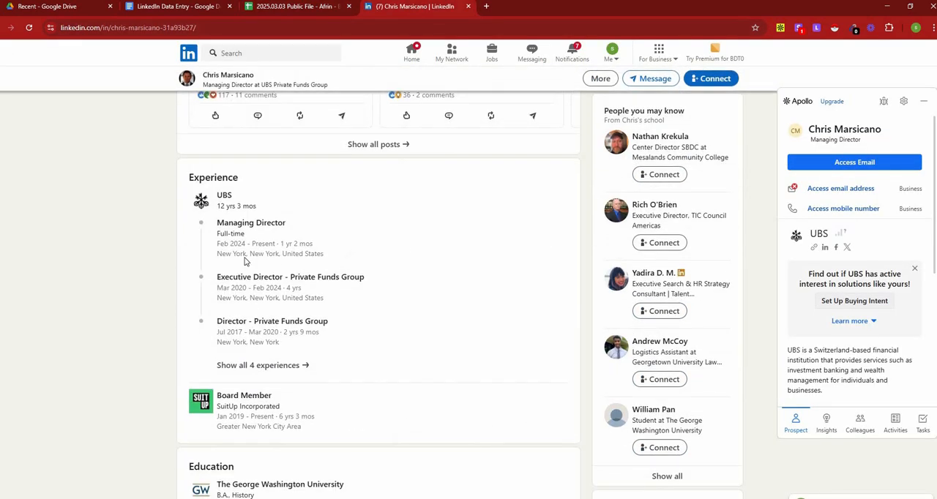
{"action": "right_click", "coordinate": [201, 202]}
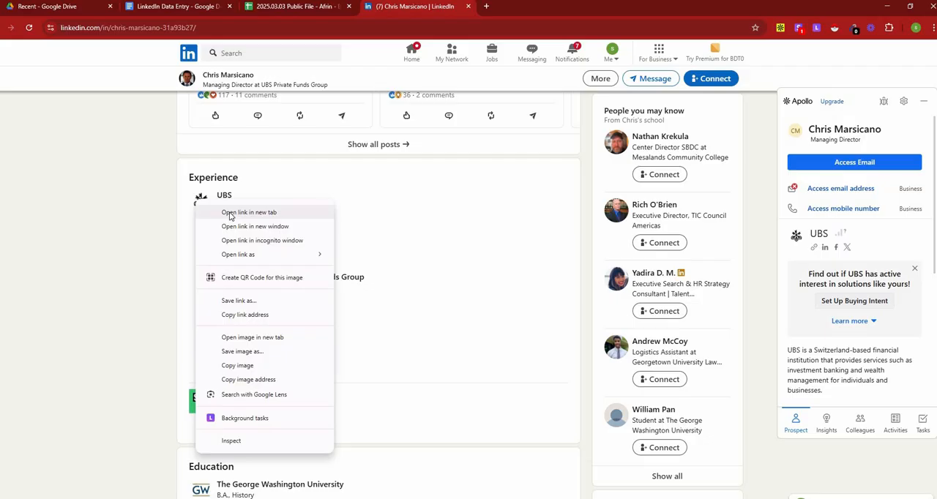
{"action": "left_click", "coordinate": [229, 213]}
{"action": "left_click", "coordinate": [536, 7]}
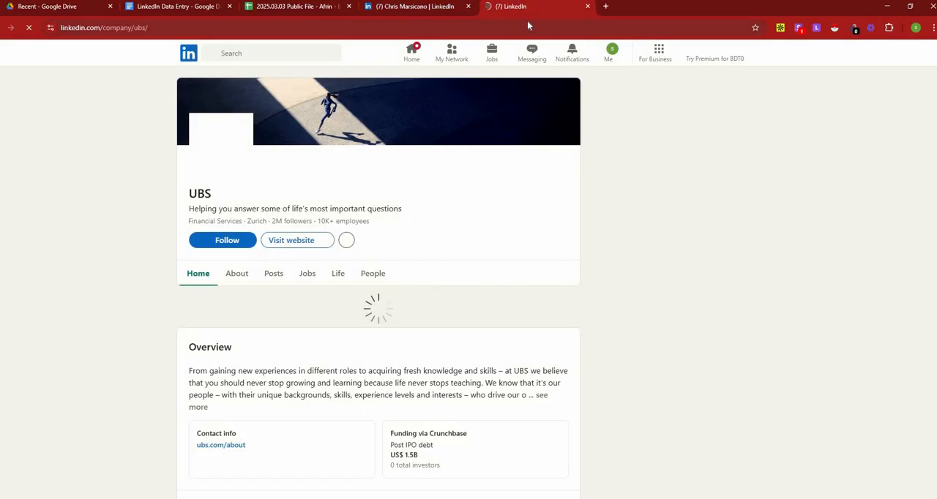
Step: Compare the UBS page's address and company name with the first lead's Company LinkedIn URL and Company Name in the spreadsheet
{"action": "left_click", "coordinate": [264, 27]}
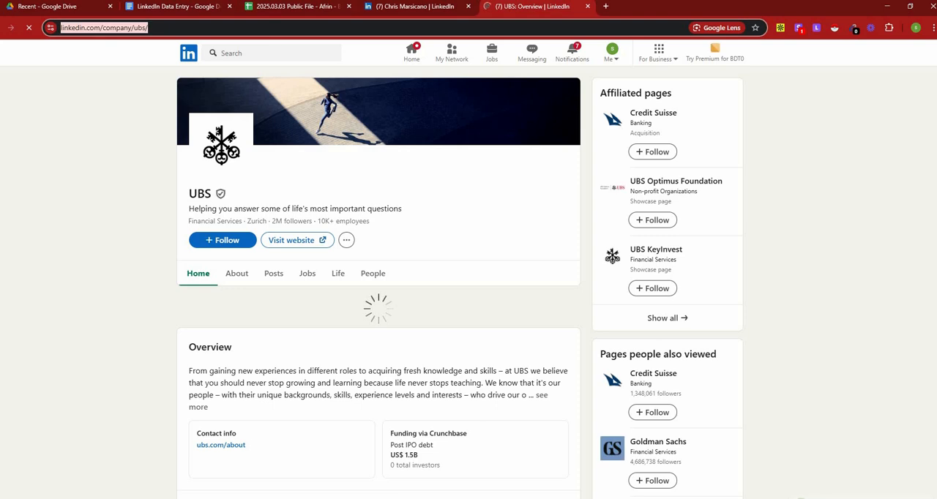
{"action": "left_click", "coordinate": [553, 162]}
{"action": "left_click", "coordinate": [323, 7]}
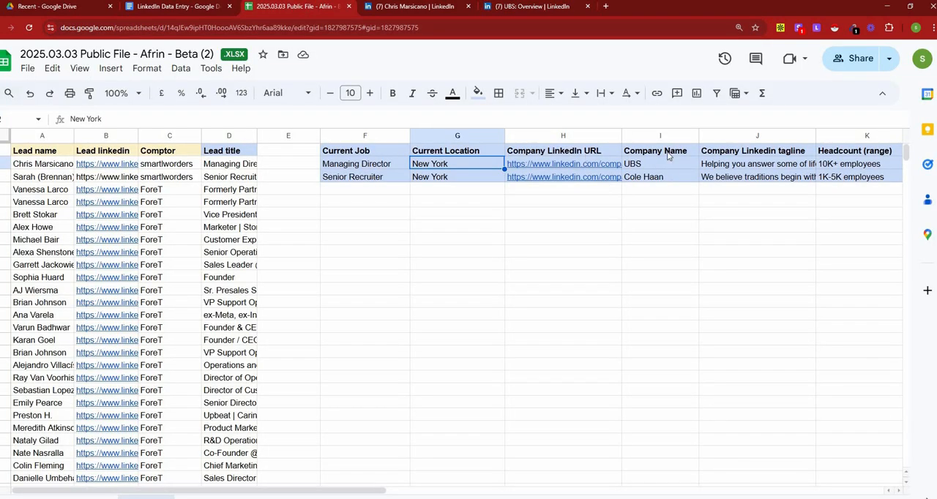
{"action": "left_click", "coordinate": [668, 151]}
{"action": "left_click", "coordinate": [537, 7]}
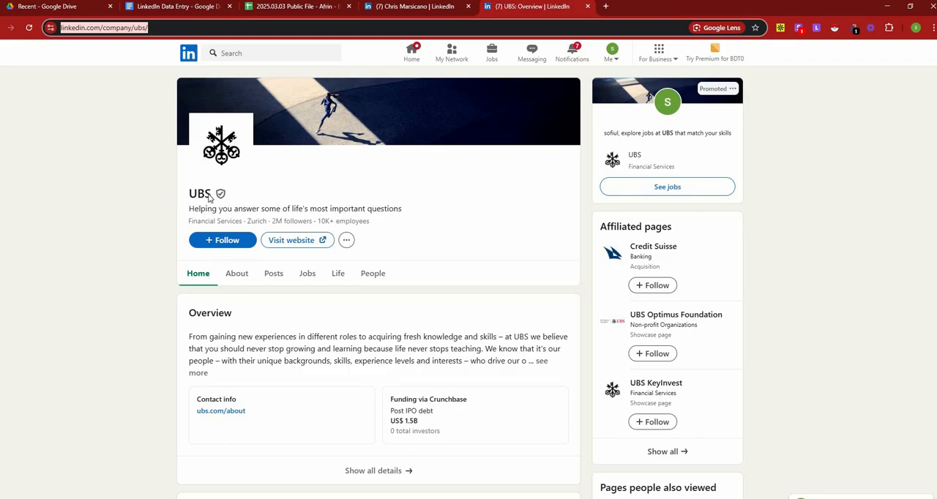
{"action": "double_click", "coordinate": [209, 196]}
Step: Compare the first lead's full Company Linkedin tagline in the spreadsheet with the tagline under the UBS page's name
{"action": "left_click", "coordinate": [323, 8]}
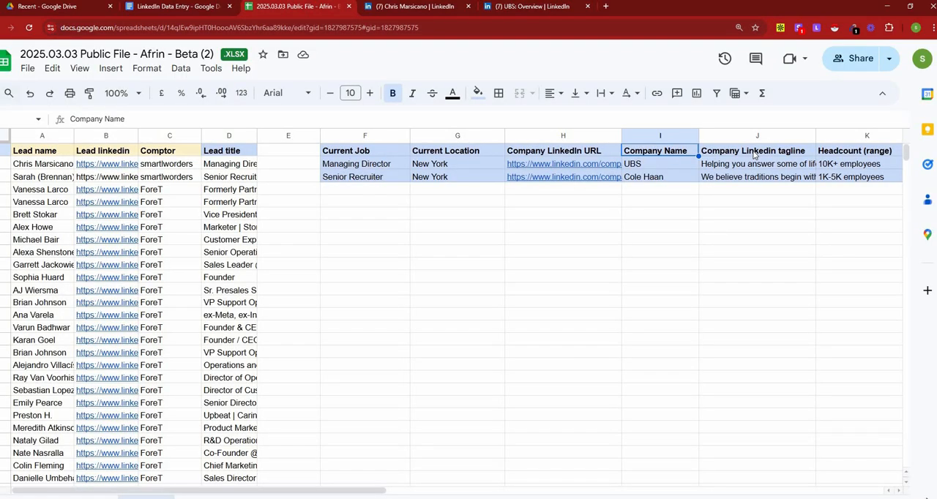
{"action": "left_click", "coordinate": [754, 154]}
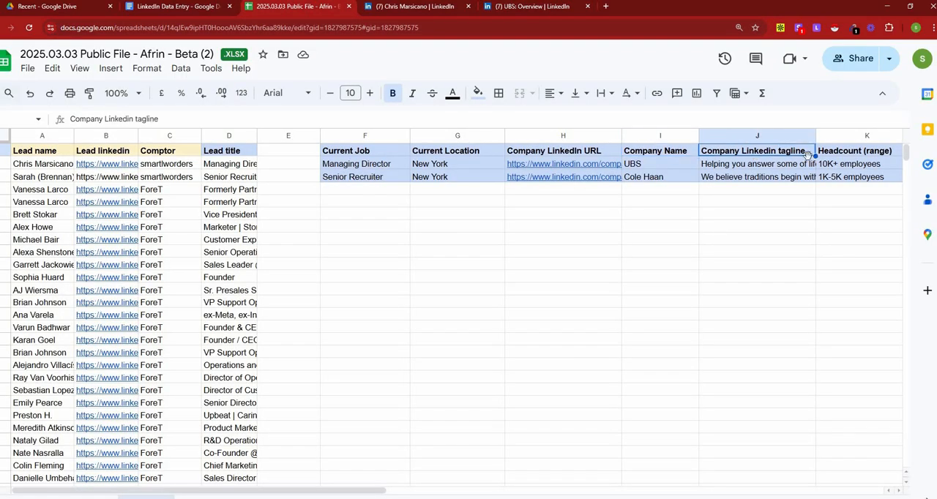
{"action": "left_click", "coordinate": [774, 167]}
{"action": "double_click", "coordinate": [750, 173]}
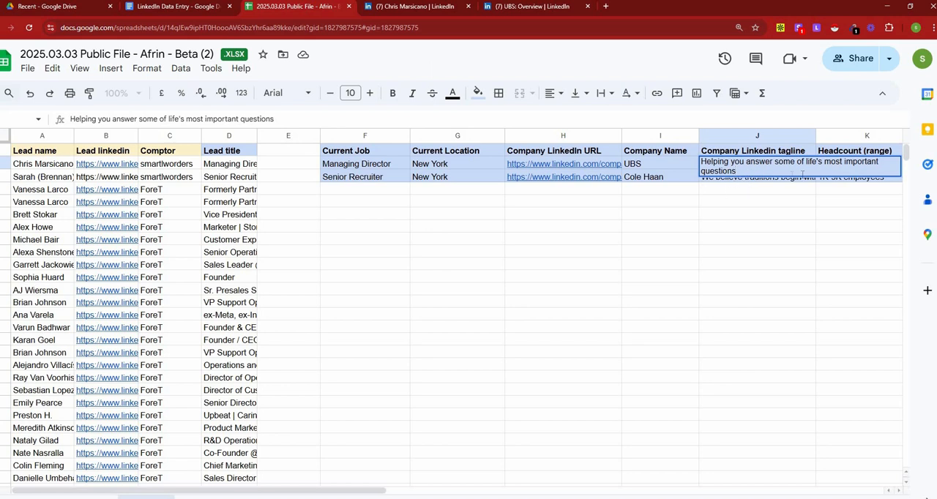
{"action": "left_click", "coordinate": [757, 214]}
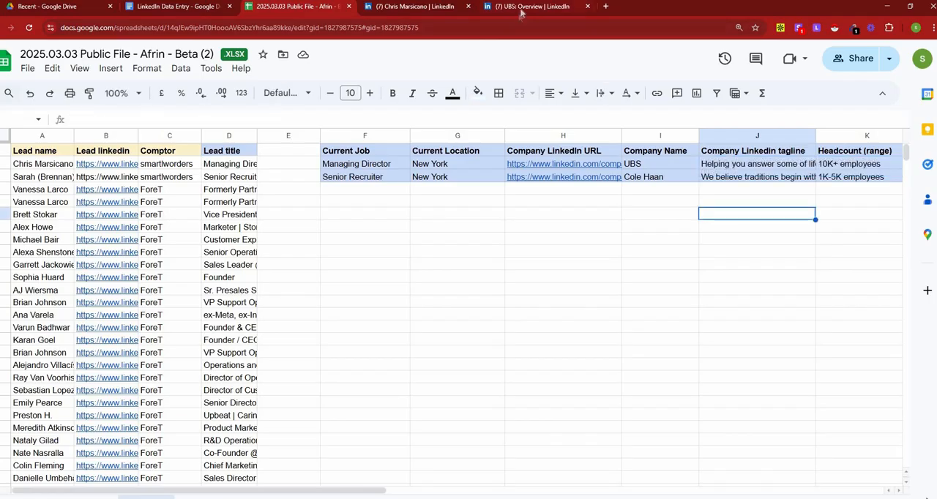
{"action": "left_click", "coordinate": [535, 6]}
{"action": "left_click_drag", "start_coordinate": [190, 208], "coordinate": [408, 213]}
Step: Check the first lead's Headcount (range) cell against the employee range in the UBS page header
{"action": "left_click", "coordinate": [292, 7]}
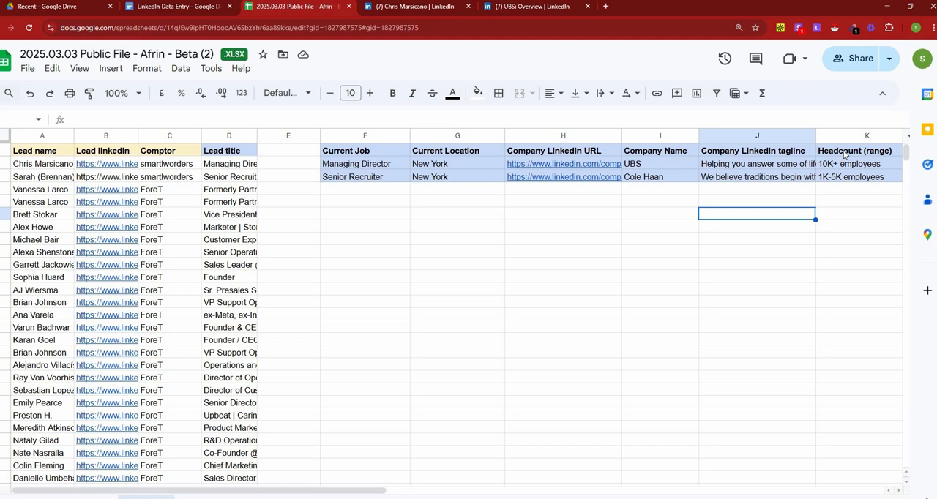
{"action": "left_click", "coordinate": [843, 151]}
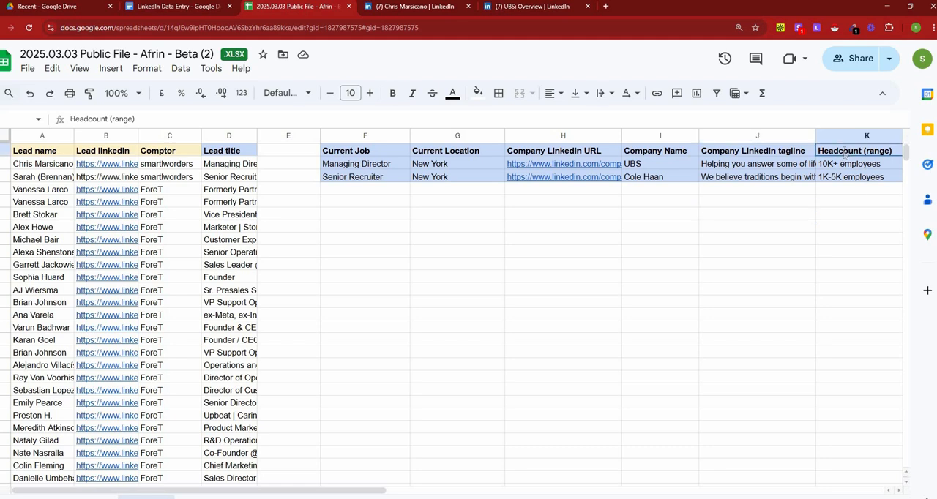
{"action": "left_click", "coordinate": [830, 164]}
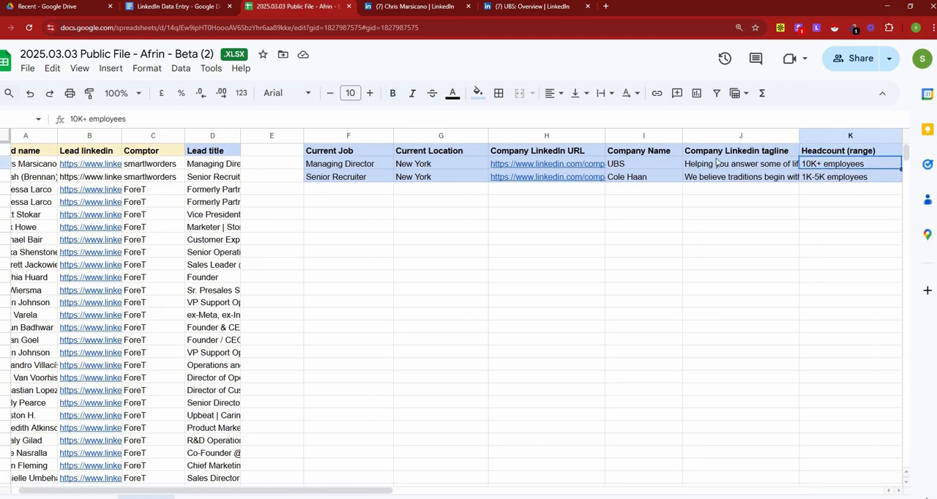
{"action": "left_click", "coordinate": [530, 7]}
{"action": "left_click", "coordinate": [350, 221]}
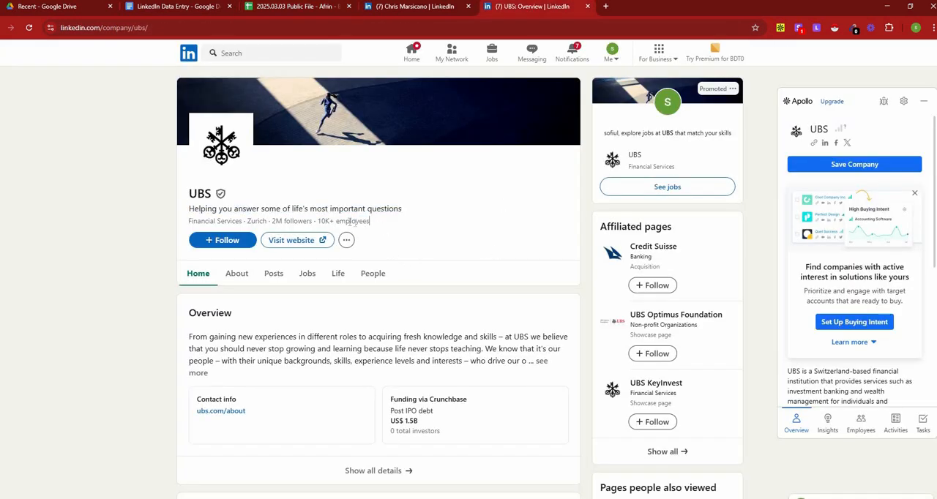
{"action": "left_click_drag", "start_coordinate": [370, 222], "coordinate": [320, 218]}
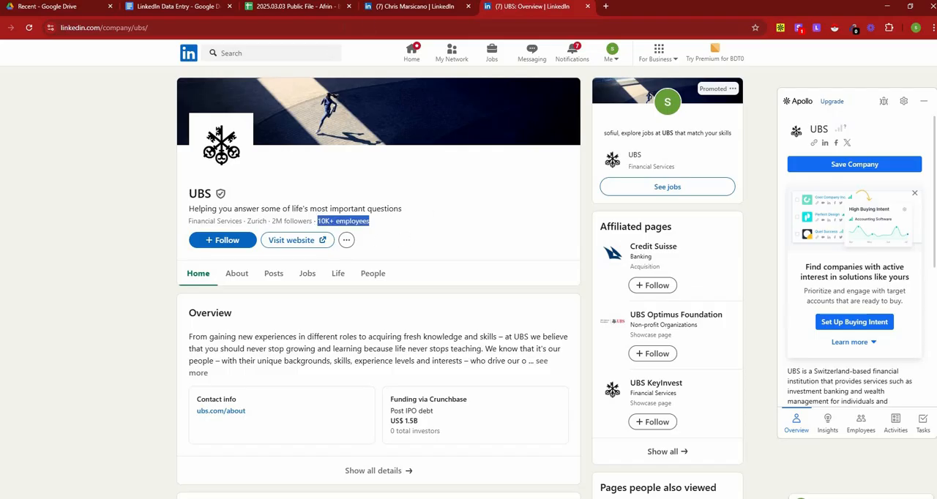
Step: Check the first lead's Company HQ cell against the city shown in the UBS page header
{"action": "left_click", "coordinate": [318, 8]}
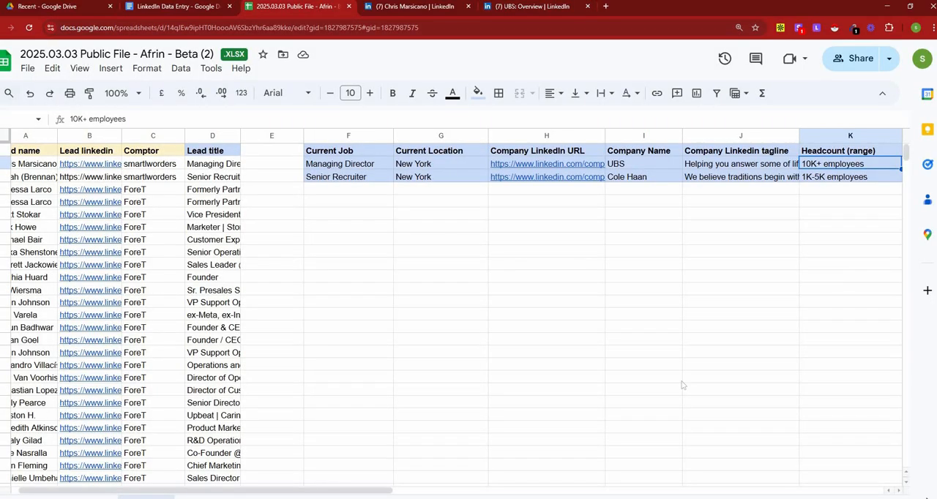
{"action": "left_click_drag", "start_coordinate": [386, 494], "coordinate": [472, 494]}
{"action": "left_click", "coordinate": [722, 164]}
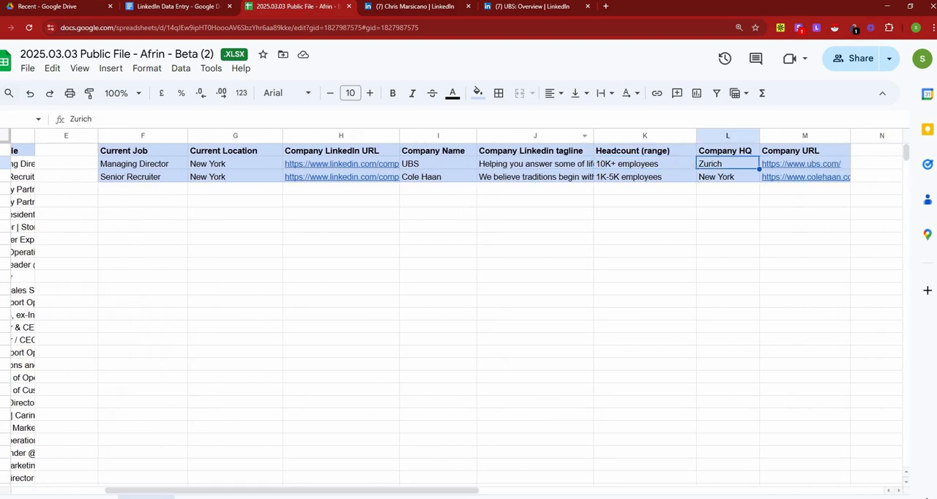
{"action": "left_click", "coordinate": [508, 7]}
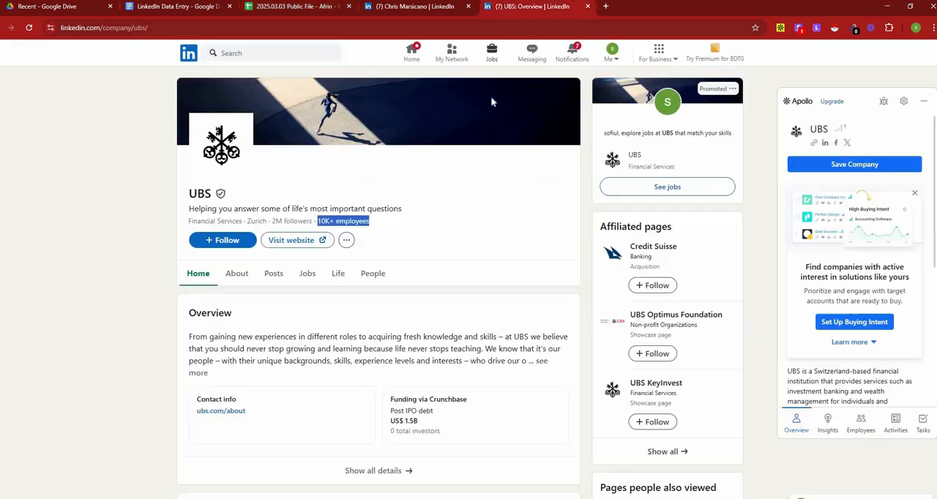
{"action": "double_click", "coordinate": [258, 221]}
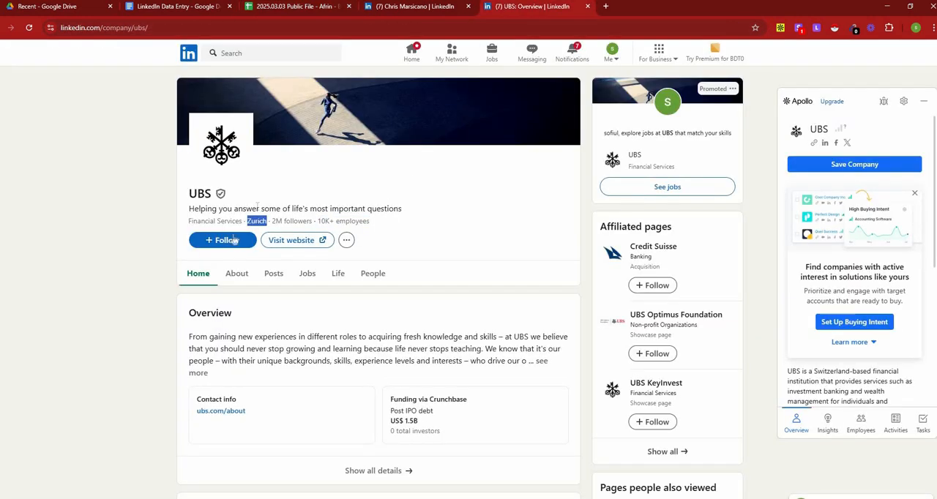
Step: Open the UBS page's About section and examine the company details and primary location
{"action": "left_click", "coordinate": [237, 278]}
{"action": "scroll", "coordinate": [256, 292], "scroll_direction": "down", "scroll_amount": 6}
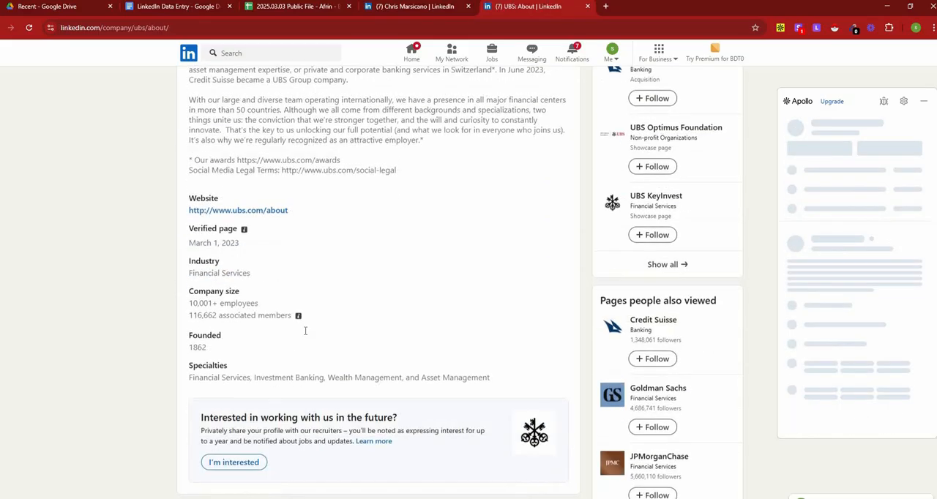
{"action": "scroll", "coordinate": [306, 335], "scroll_direction": "down", "scroll_amount": 3}
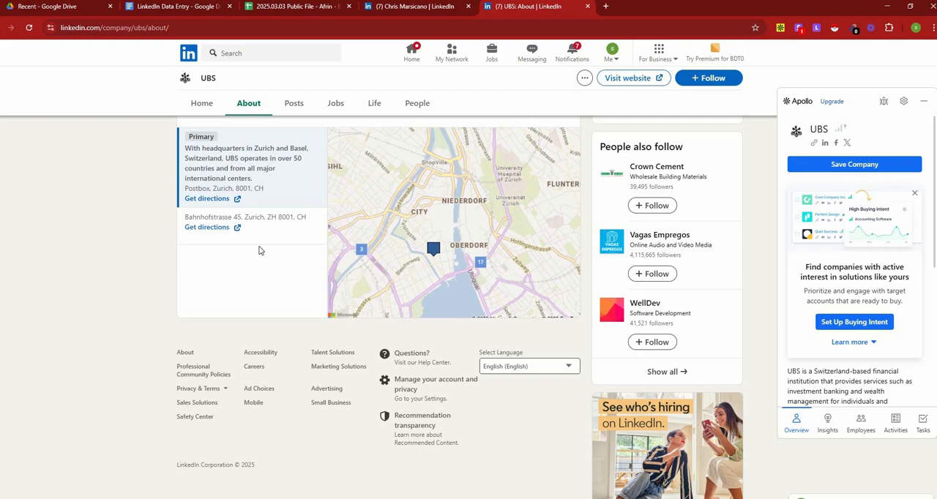
{"action": "scroll", "coordinate": [259, 250], "scroll_direction": "up", "scroll_amount": 5}
{"action": "scroll", "coordinate": [258, 250], "scroll_direction": "up", "scroll_amount": 5}
Step: Compare the first lead's Company URL cell with the website listed in the UBS page's About section
{"action": "left_click", "coordinate": [319, 7]}
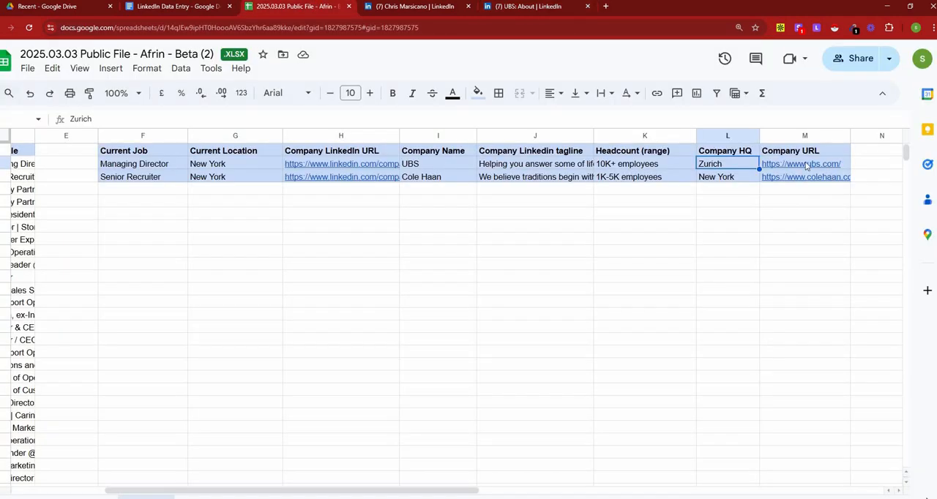
{"action": "left_click", "coordinate": [805, 164]}
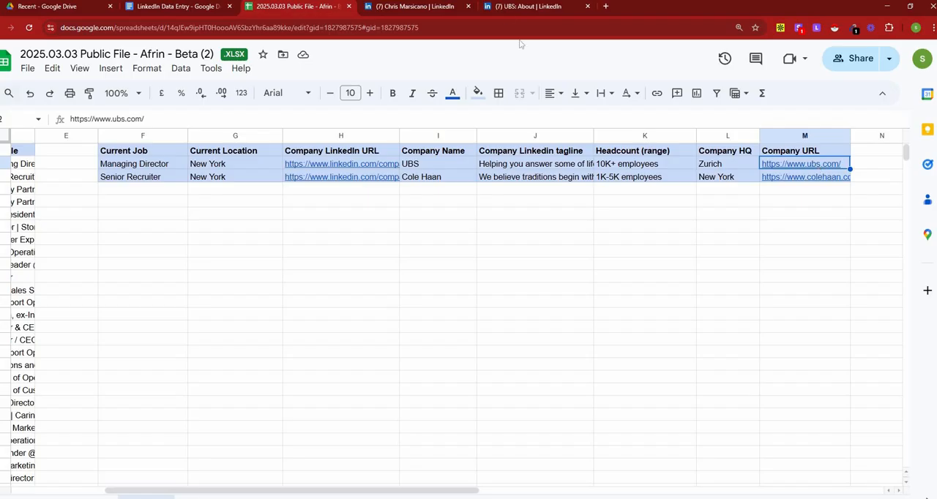
{"action": "left_click", "coordinate": [503, 7]}
{"action": "scroll", "coordinate": [307, 278], "scroll_direction": "down", "scroll_amount": 5}
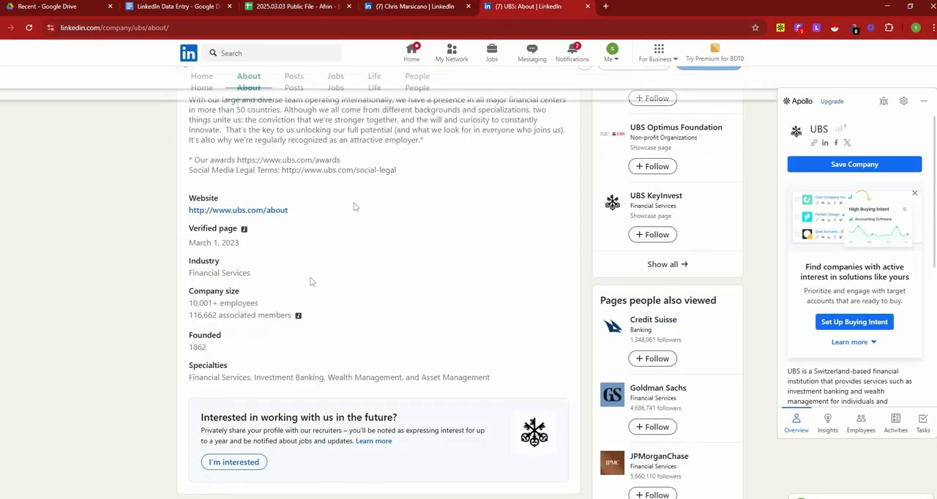
{"action": "scroll", "coordinate": [299, 253], "scroll_direction": "up", "scroll_amount": 5}
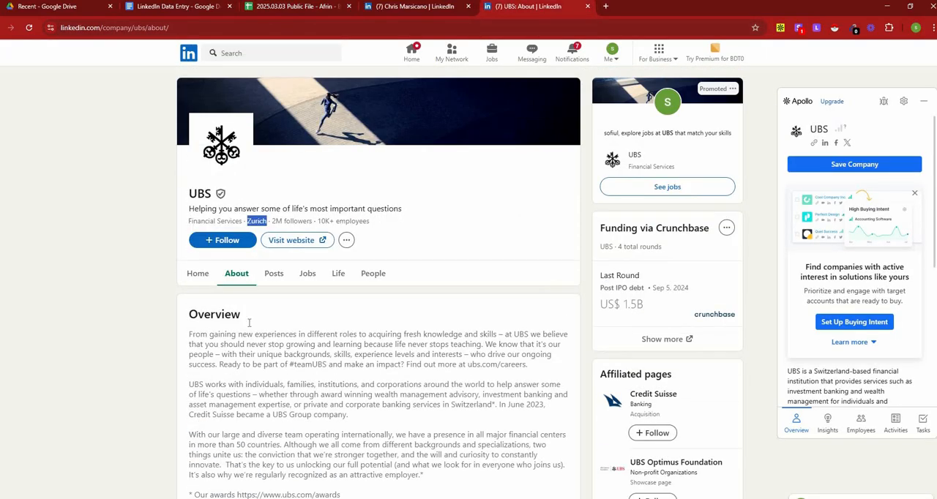
{"action": "scroll", "coordinate": [219, 268], "scroll_direction": "down", "scroll_amount": 4}
{"action": "scroll", "coordinate": [263, 273], "scroll_direction": "down", "scroll_amount": 1}
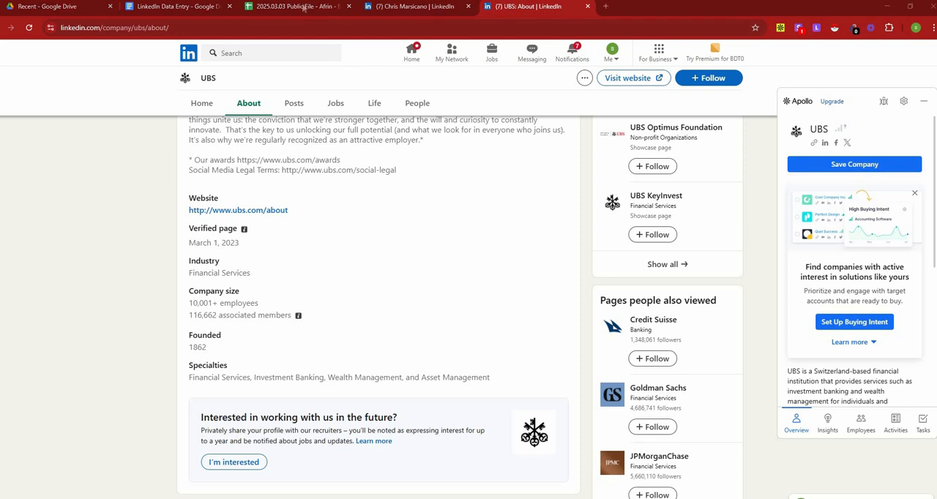
Step: Return to the spreadsheet and select the empty Current Job cells F4:F21
{"action": "left_click", "coordinate": [302, 8]}
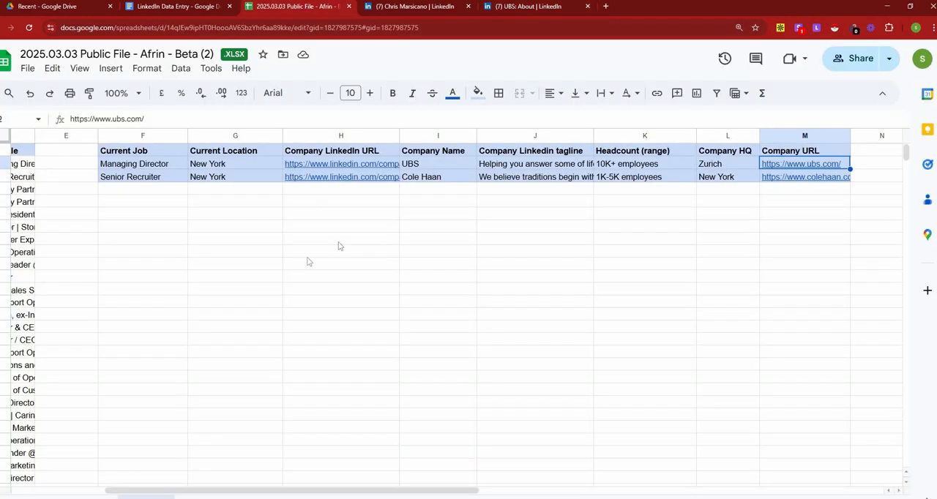
{"action": "left_click_drag", "start_coordinate": [286, 492], "coordinate": [140, 493]}
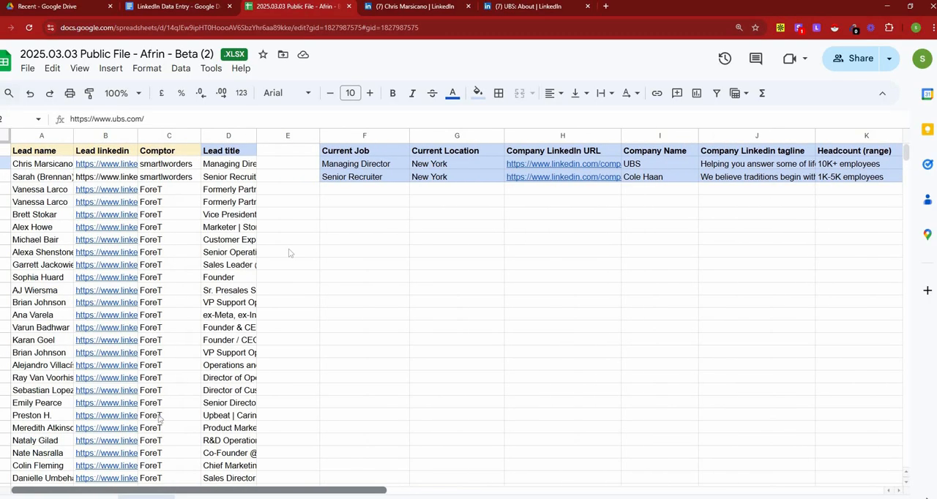
{"action": "left_click", "coordinate": [341, 189]}
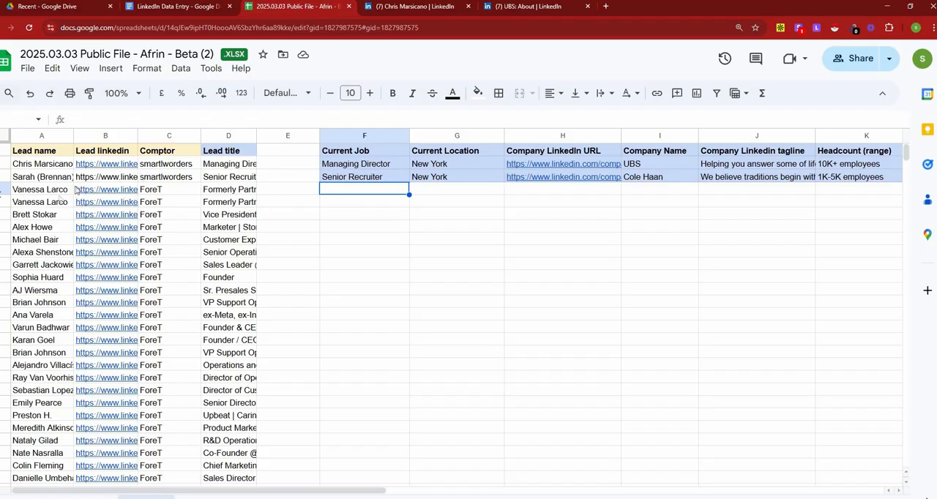
{"action": "left_click", "coordinate": [359, 404], "text": "shift"}
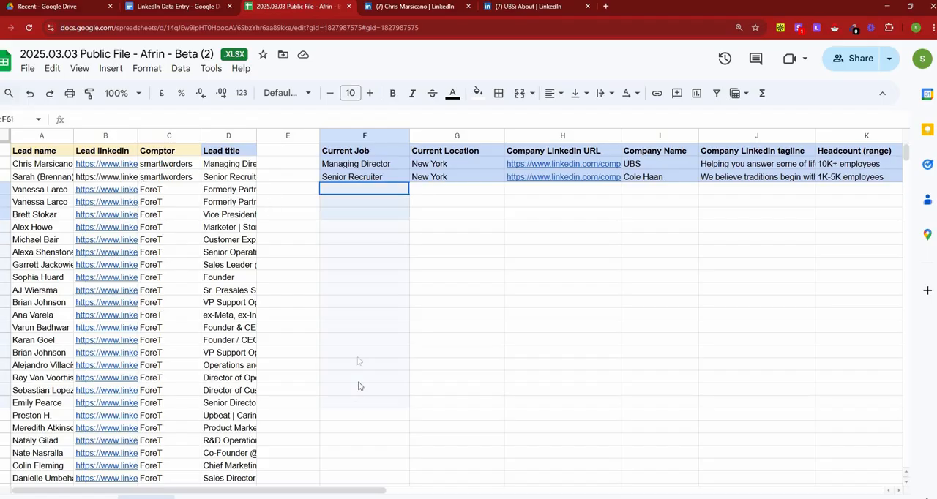
Step: Open the third lead's LinkedIn profile from the spreadsheet, closing the first lead's profile and the UBS page
{"action": "left_click", "coordinate": [131, 193]}
{"action": "left_click", "coordinate": [167, 209]}
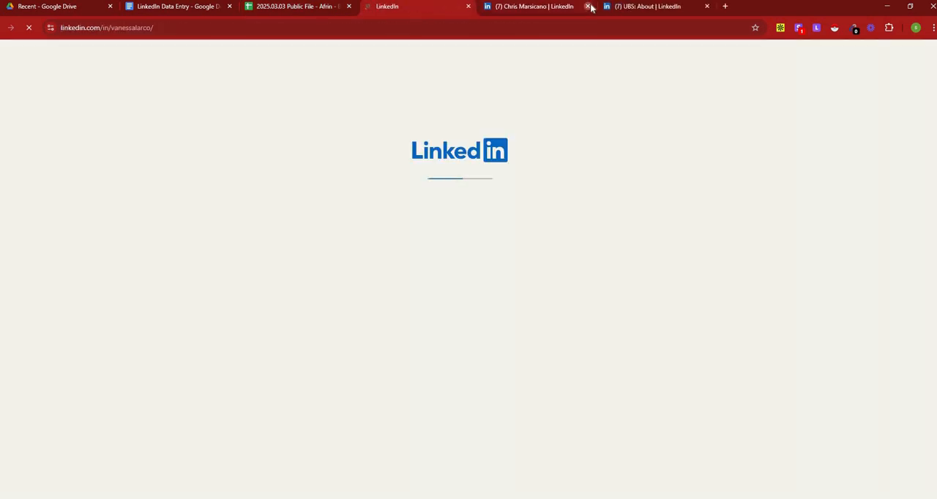
{"action": "left_click", "coordinate": [589, 7]}
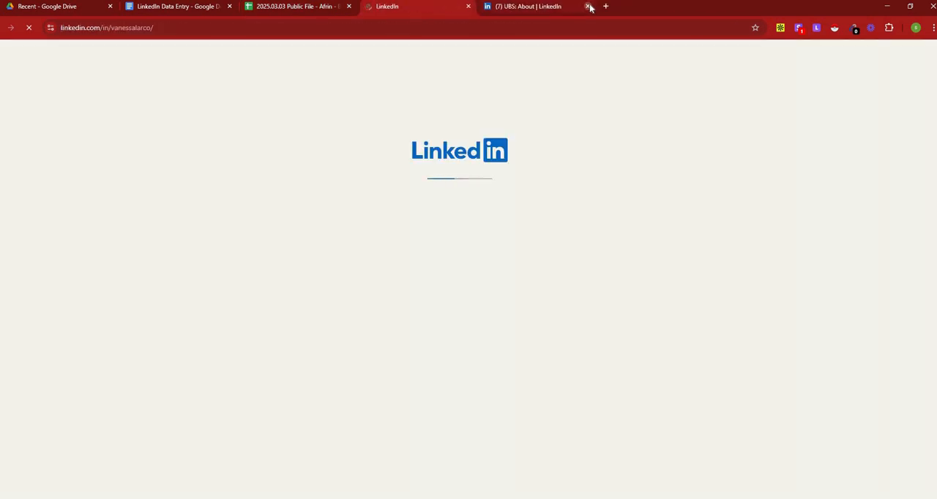
{"action": "left_click", "coordinate": [590, 6]}
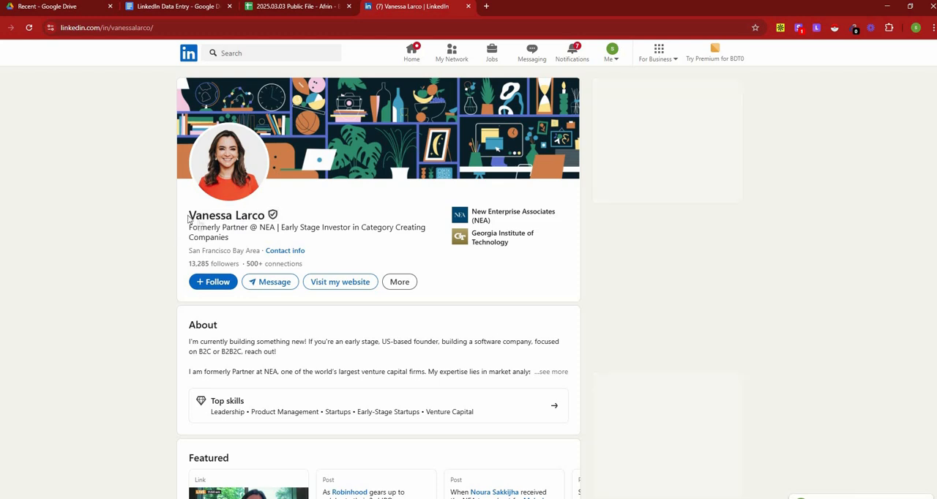
Step: Select the third lead's empty Current Job cell and copy the title "Board Partner" from the Experience section of the lead's profile
{"action": "left_click", "coordinate": [309, 6]}
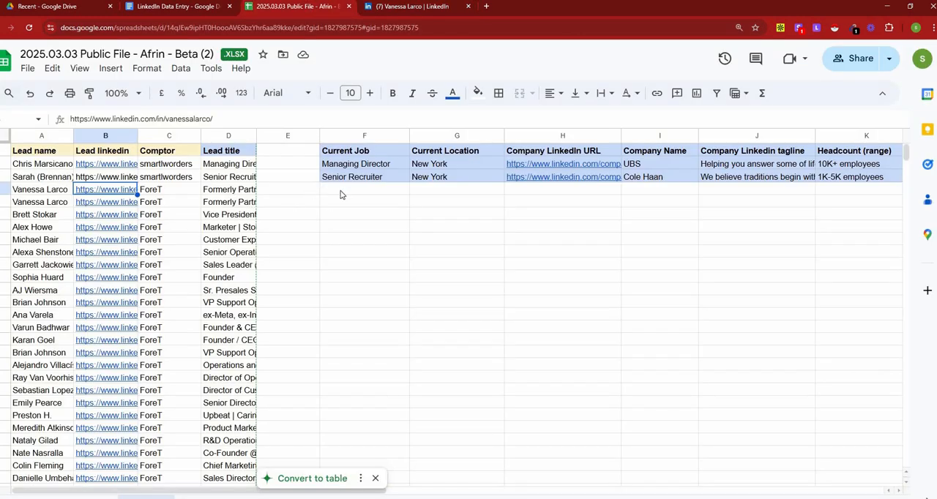
{"action": "left_click", "coordinate": [340, 194]}
{"action": "key", "text": "ctrl+Tab"}
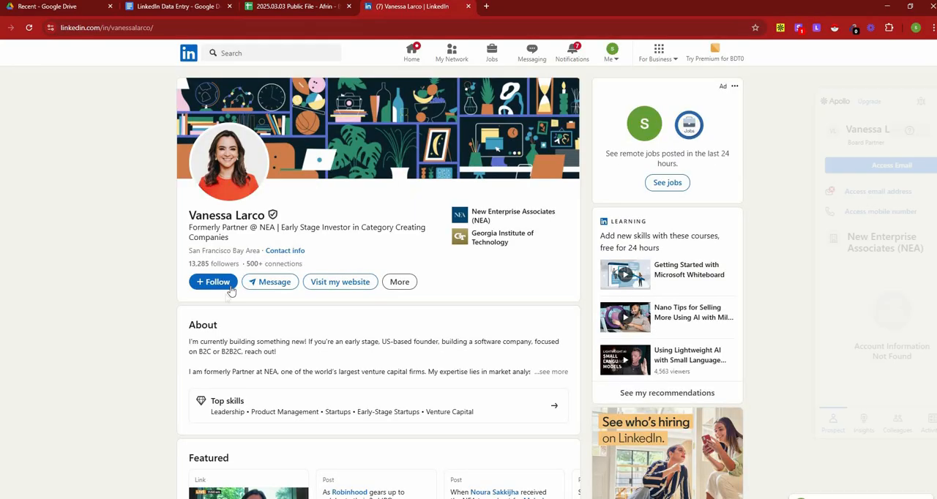
{"action": "scroll", "coordinate": [231, 291], "scroll_direction": "down", "scroll_amount": 15}
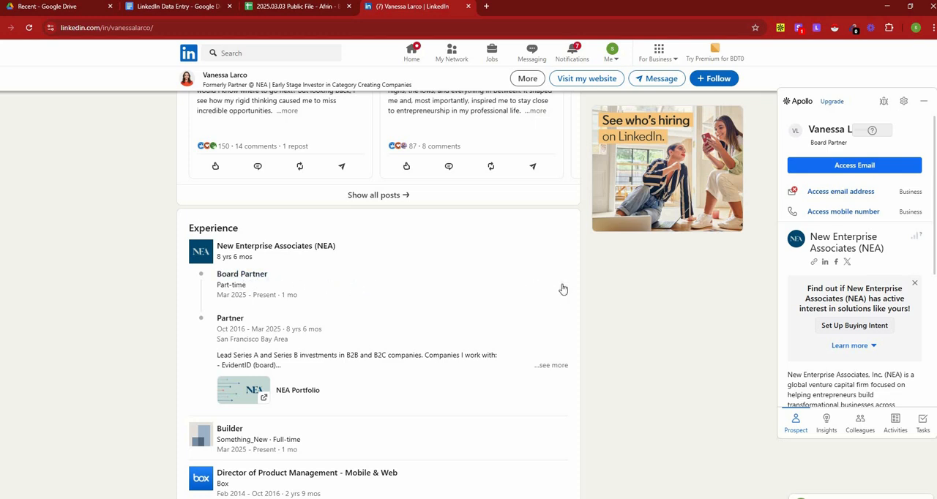
{"action": "left_click_drag", "start_coordinate": [225, 271], "coordinate": [216, 274]}
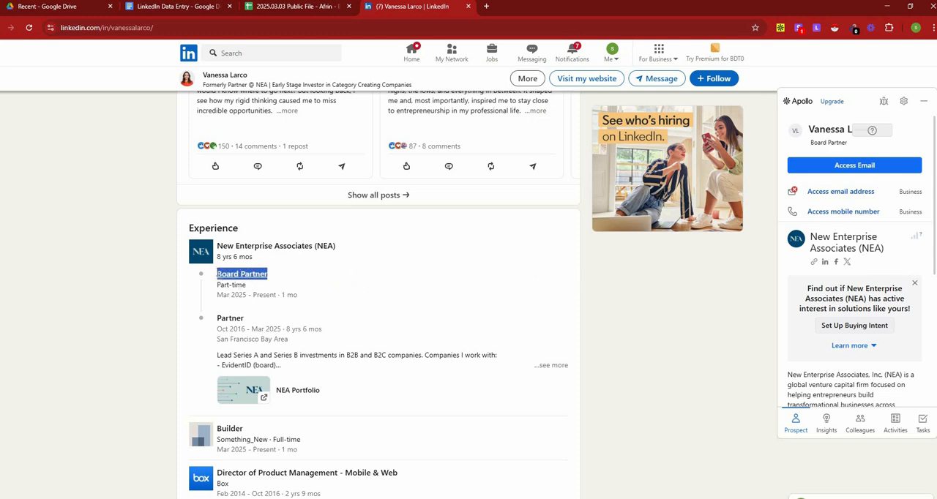
{"action": "right_click", "coordinate": [242, 276]}
{"action": "left_click", "coordinate": [253, 443]}
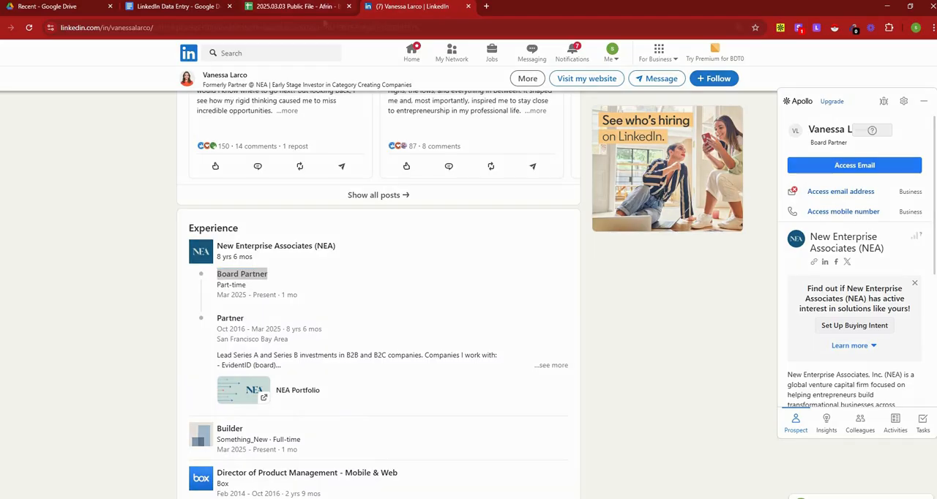
Step: Paste the copied title "Board Partner" into the third lead's Current Job cell in the spreadsheet
{"action": "left_click", "coordinate": [299, 7]}
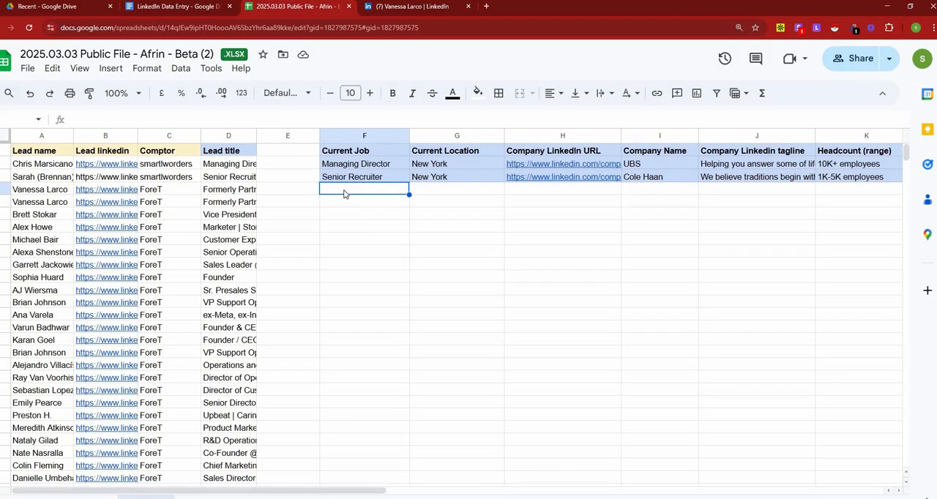
{"action": "double_click", "coordinate": [344, 189]}
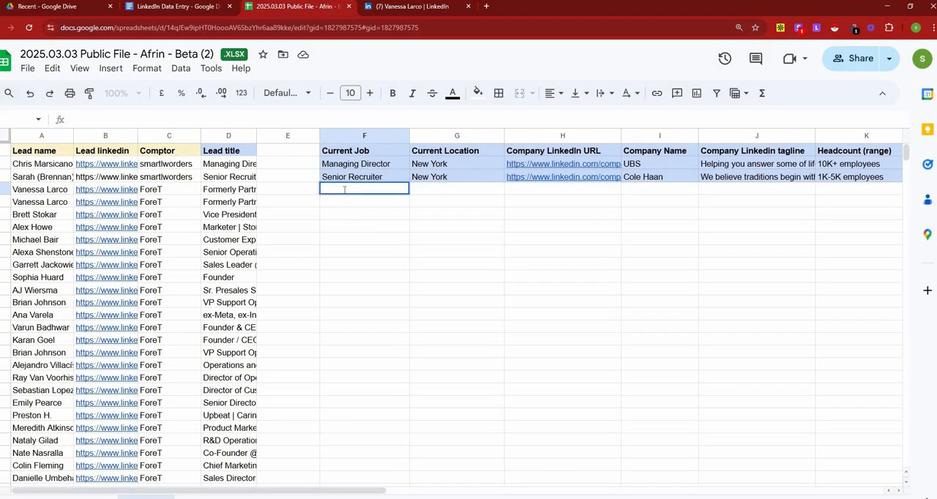
{"action": "key", "text": "ctrl+v"}
{"action": "key", "text": "Tab"}
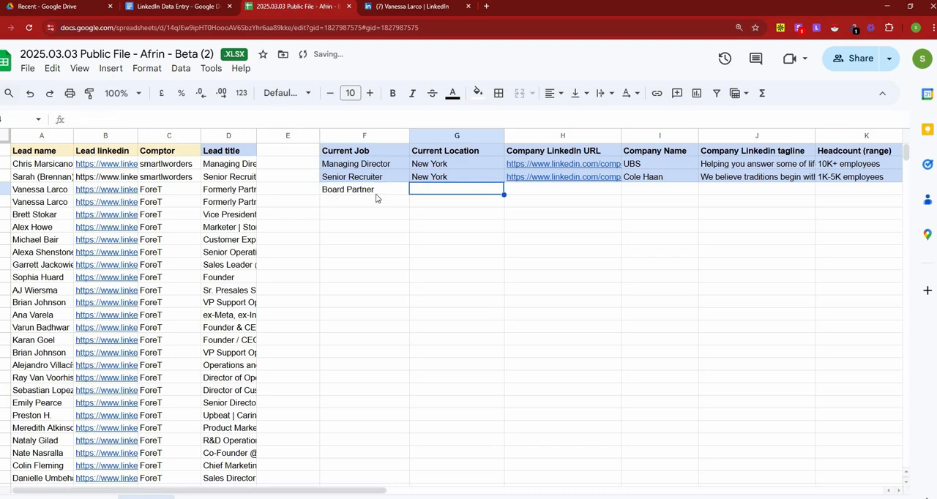
Step: Copy "San Francisco" from the location on the third lead's LinkedIn profile into the lead's Current Location cell
{"action": "left_click", "coordinate": [399, 7]}
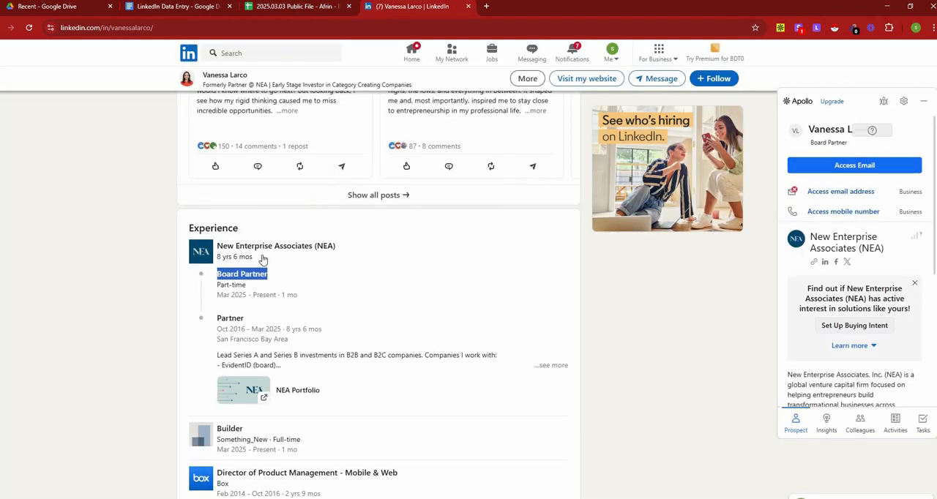
{"action": "scroll", "coordinate": [129, 276], "scroll_direction": "up", "scroll_amount": 10}
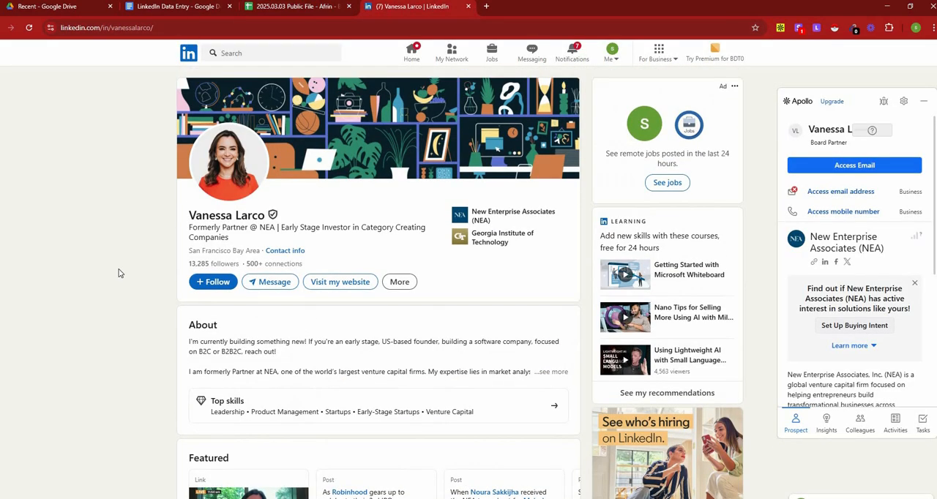
{"action": "left_click_drag", "start_coordinate": [232, 253], "coordinate": [189, 250]}
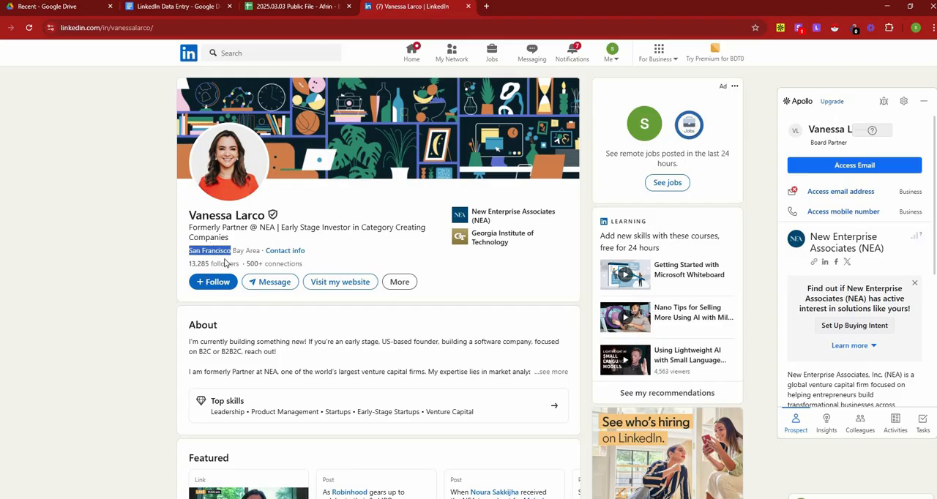
{"action": "left_click", "coordinate": [293, 9]}
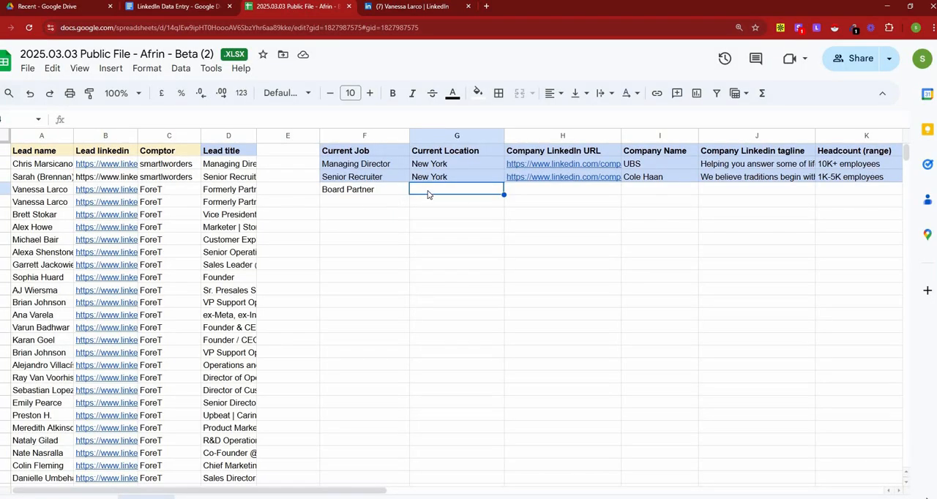
{"action": "key", "text": "ctrl+v"}
{"action": "key", "text": "Tab"}
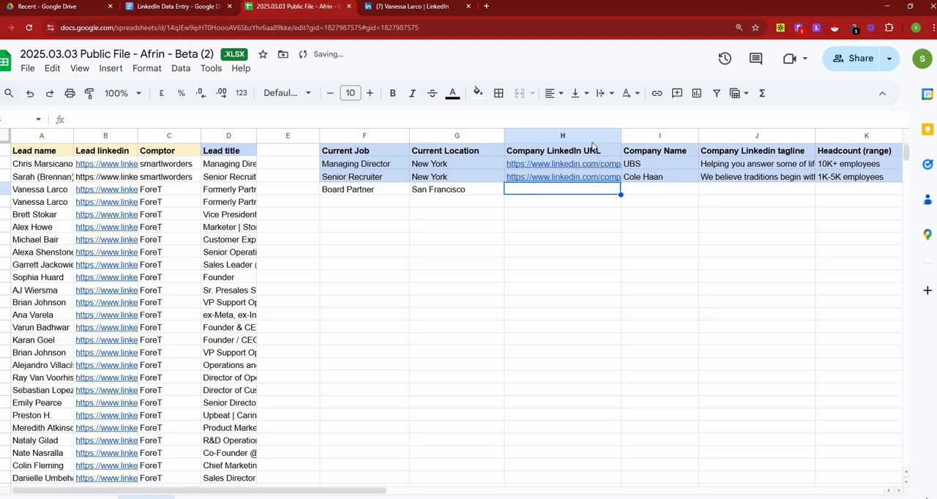
Step: Open the New Enterprise Associates (NEA) company page in a new tab from the Experience section of the third lead's profile
{"action": "left_click", "coordinate": [410, 7]}
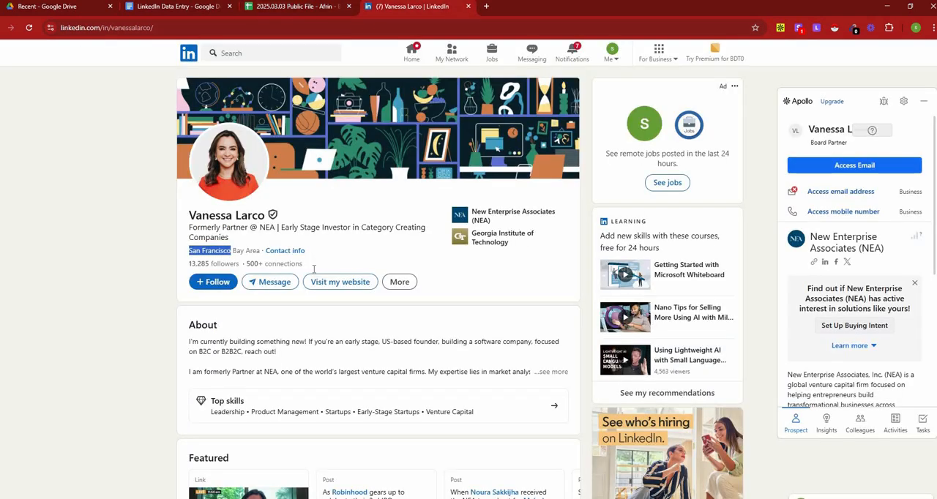
{"action": "scroll", "coordinate": [314, 269], "scroll_direction": "down", "scroll_amount": 10}
{"action": "right_click", "coordinate": [242, 178]}
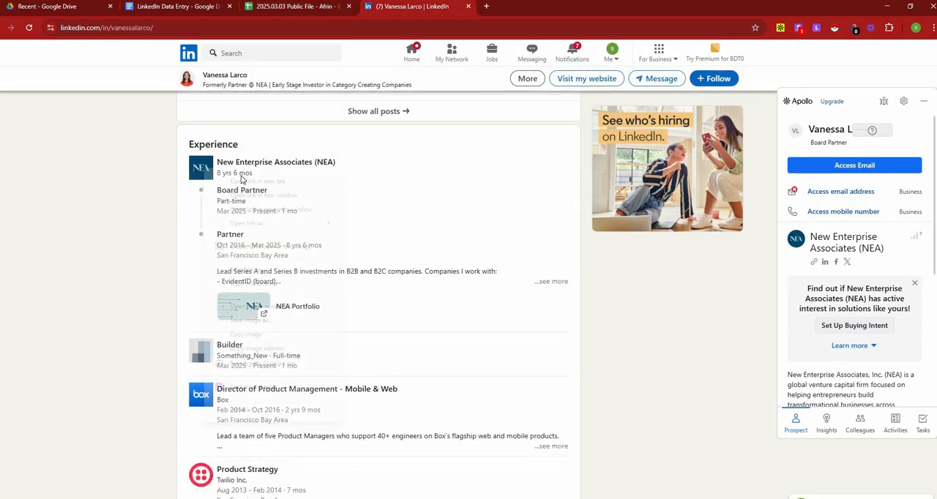
{"action": "left_click", "coordinate": [252, 181]}
{"action": "left_click", "coordinate": [518, 9]}
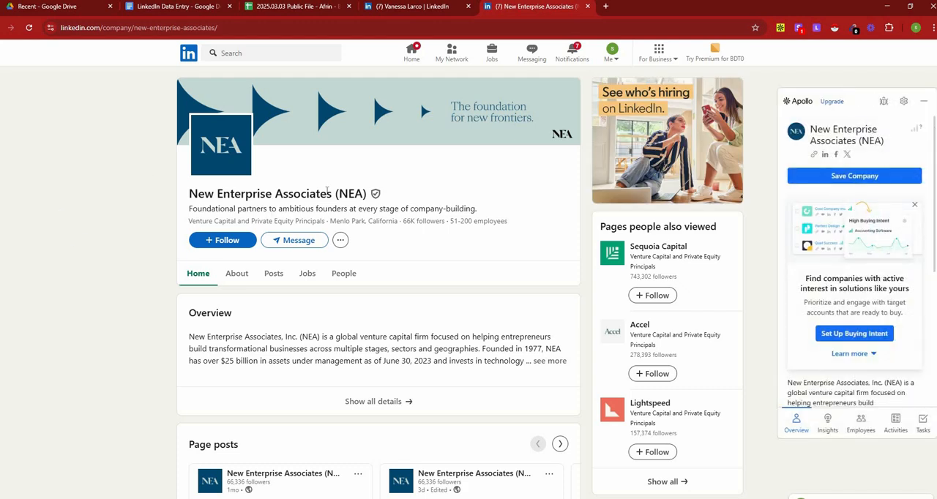
Step: Copy the NEA page's web address into the third lead's Company LinkedIn URL cell
{"action": "left_click", "coordinate": [302, 28]}
{"action": "right_click", "coordinate": [302, 28]}
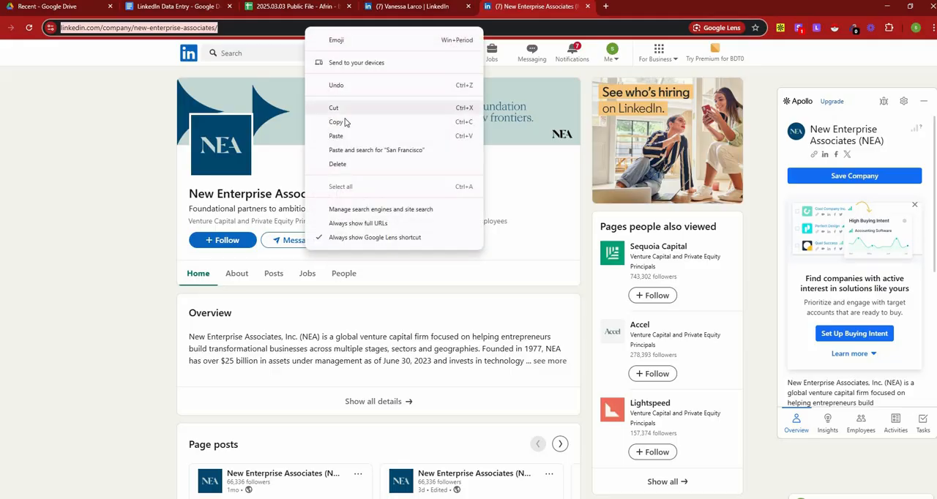
{"action": "left_click", "coordinate": [348, 123]}
{"action": "left_click", "coordinate": [311, 9]}
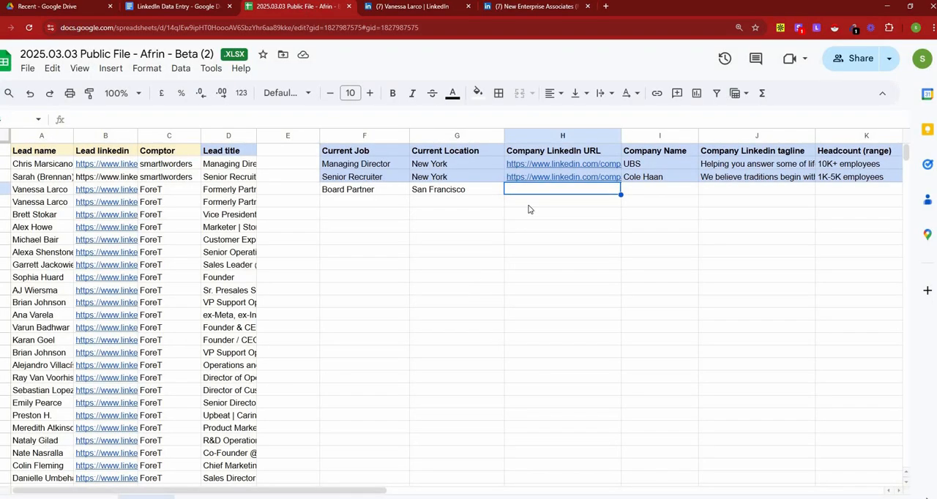
{"action": "key", "text": "ctrl+v"}
{"action": "key", "text": "Tab"}
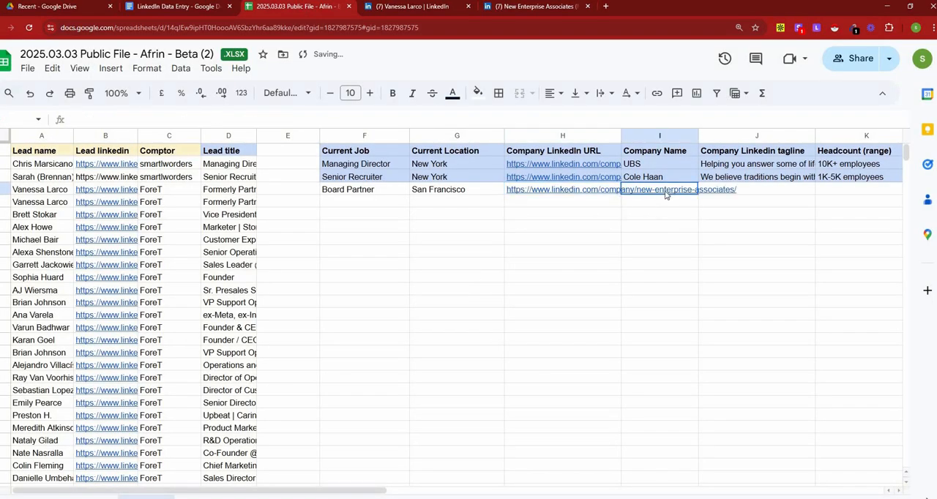
Step: Copy the name "New Enterprise Associates (NEA)" from the company page into the third lead's Company Name cell
{"action": "left_click", "coordinate": [536, 6]}
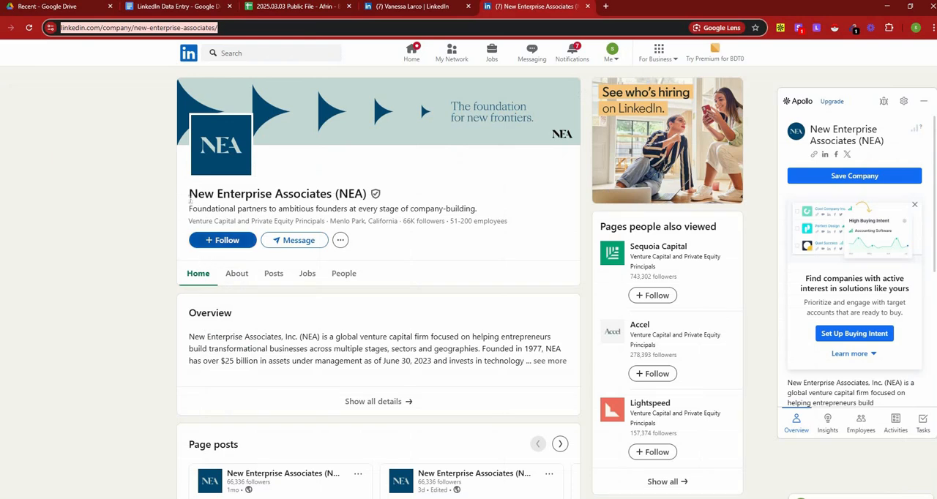
{"action": "left_click_drag", "start_coordinate": [190, 196], "coordinate": [367, 195]}
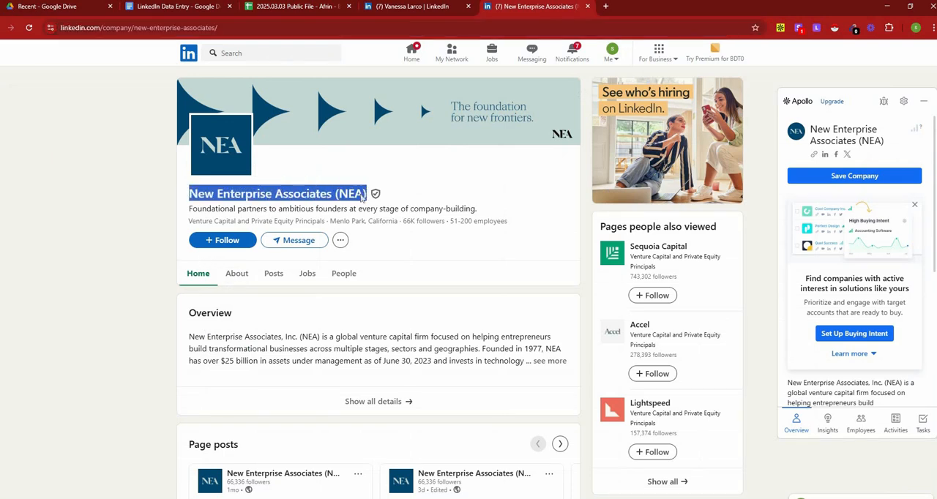
{"action": "right_click", "coordinate": [378, 193]}
{"action": "left_click", "coordinate": [395, 200]}
{"action": "left_click", "coordinate": [329, 7]}
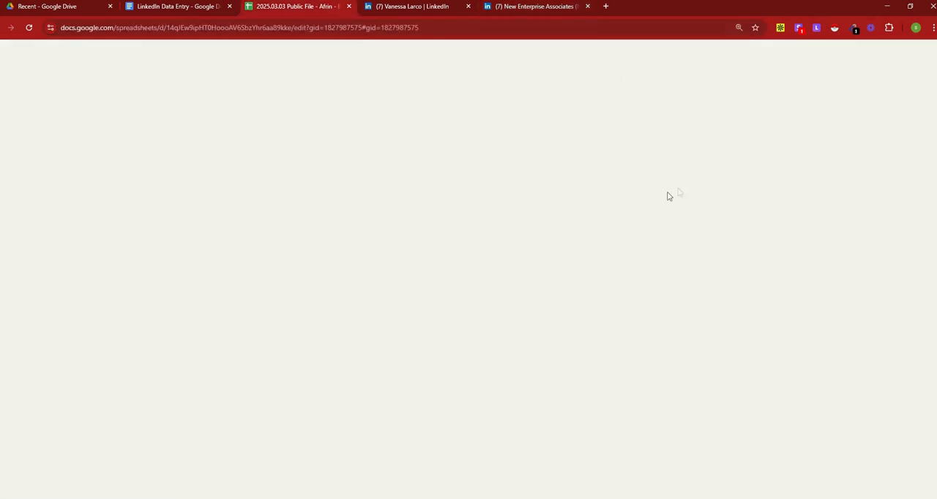
{"action": "key", "text": "ctrl+v"}
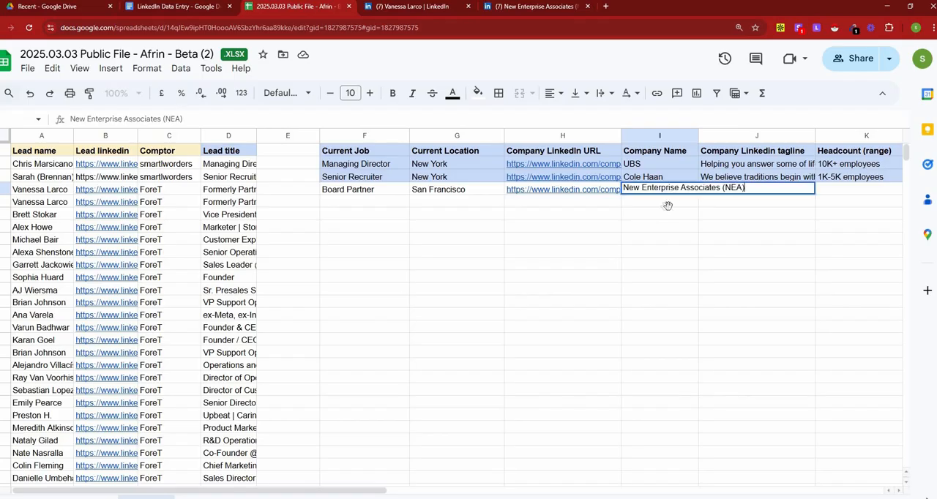
{"action": "key", "text": "Return"}
Step: Copy the tagline "Foundational partners to ambitious founders at every stage of company-building." from the NEA page into the third lead's Company Linkedin tagline cell
{"action": "left_click", "coordinate": [739, 194]}
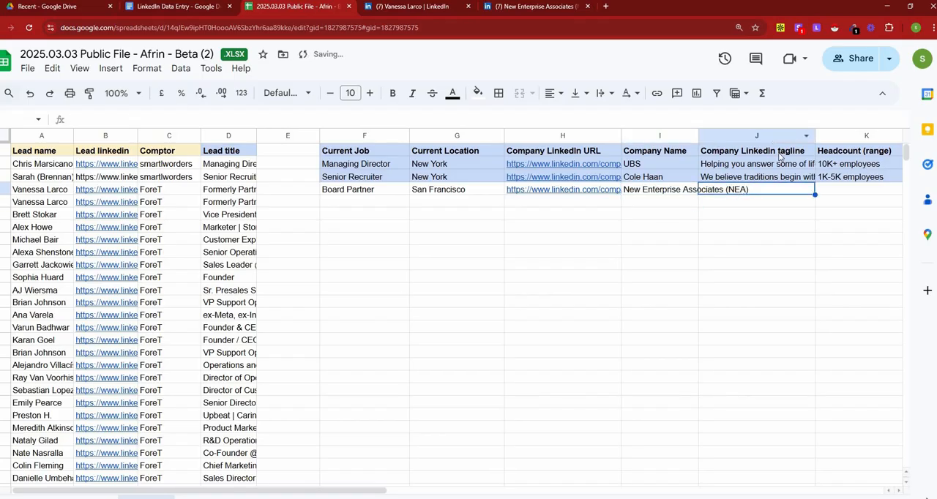
{"action": "left_click", "coordinate": [520, 7]}
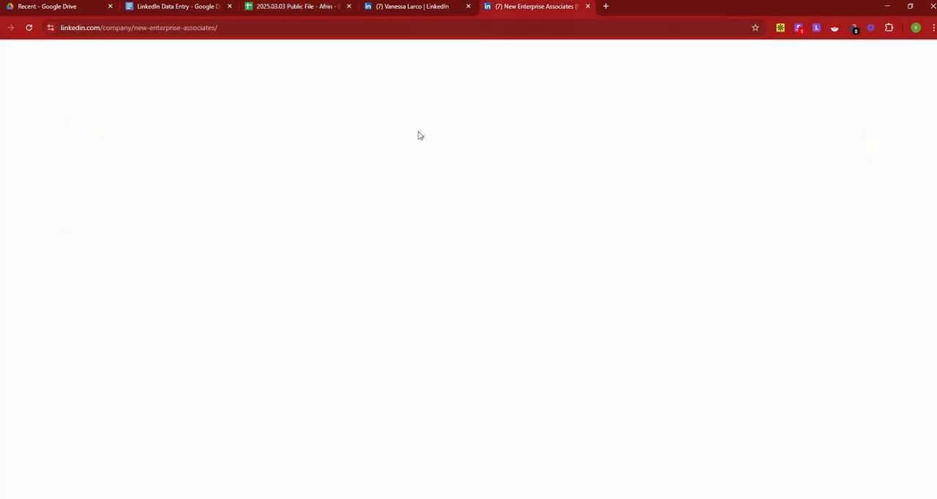
{"action": "left_click_drag", "start_coordinate": [190, 209], "coordinate": [486, 211]}
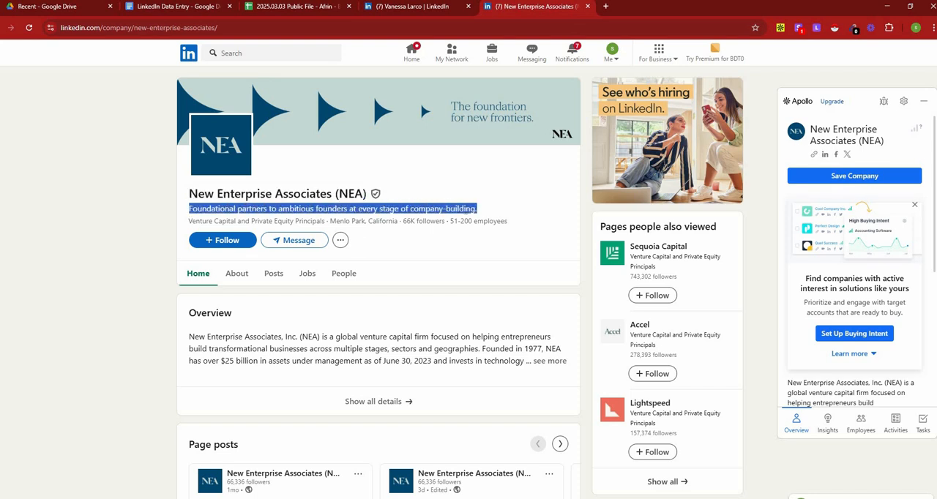
{"action": "right_click", "coordinate": [470, 211]}
{"action": "left_click", "coordinate": [498, 224]}
{"action": "left_click", "coordinate": [327, 9]}
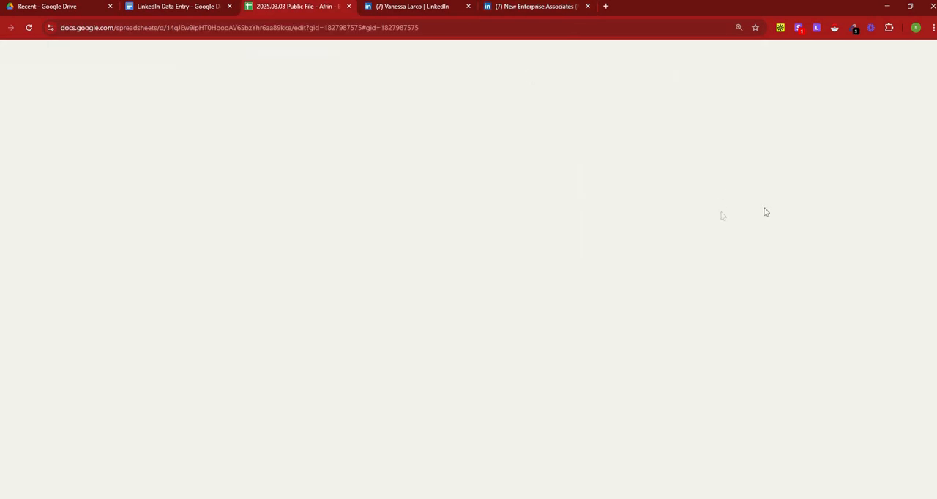
{"action": "key", "text": "ctrl+v"}
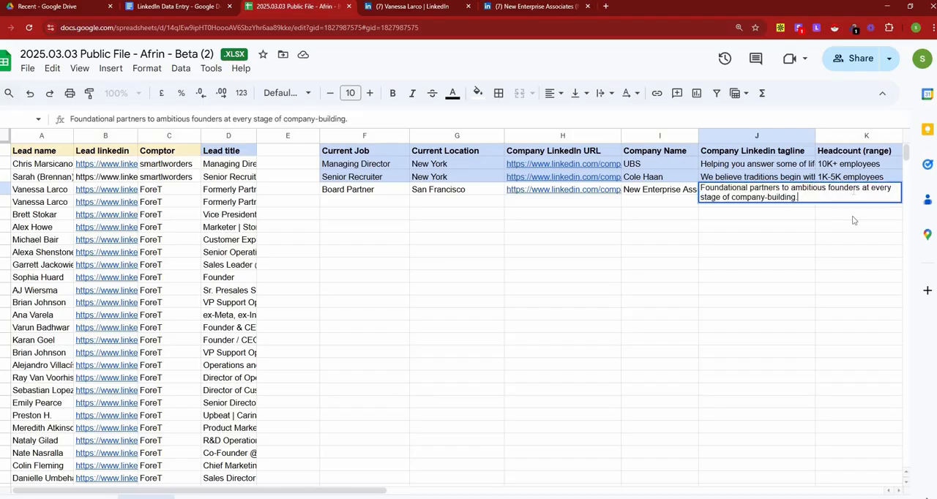
{"action": "key", "text": "Tab"}
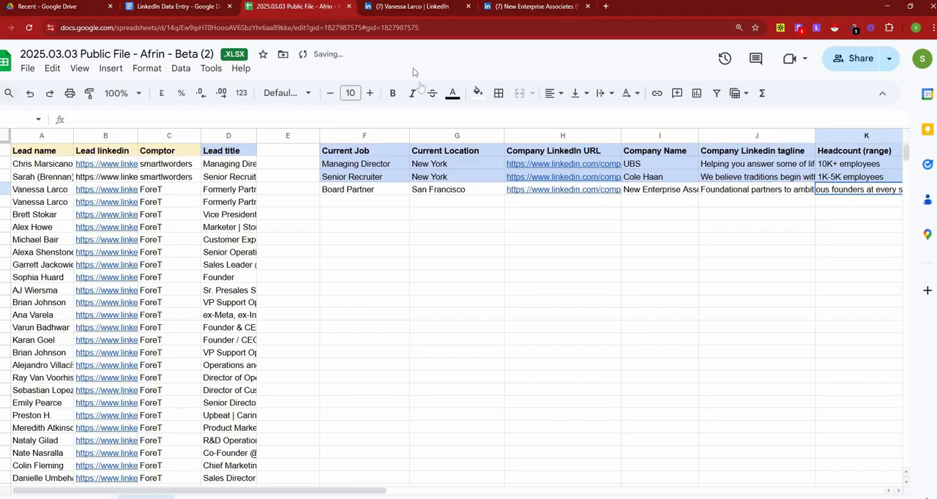
Step: Copy "51-200 employees" from the NEA page into the third lead's Headcount (range) cell
{"action": "left_click", "coordinate": [524, 7]}
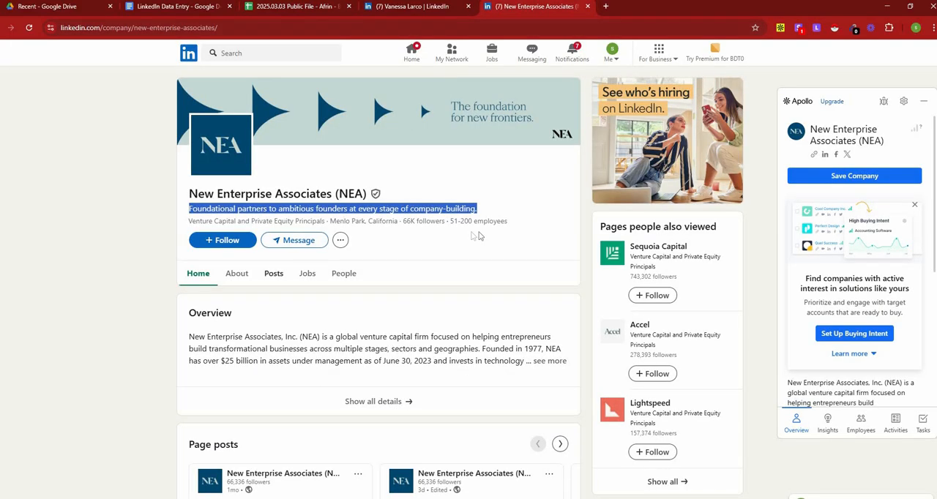
{"action": "left_click_drag", "start_coordinate": [532, 224], "coordinate": [447, 221]}
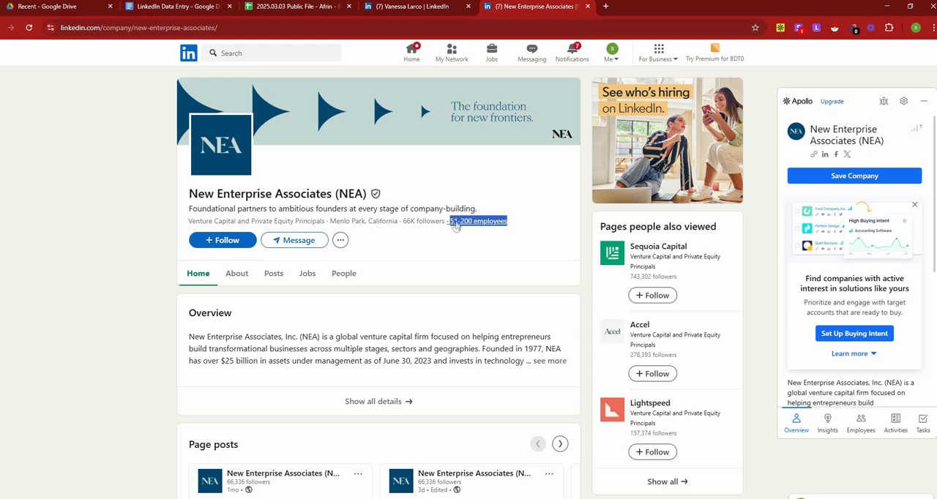
{"action": "right_click", "coordinate": [452, 223]}
{"action": "left_click", "coordinate": [484, 334]}
{"action": "left_click", "coordinate": [296, 7]}
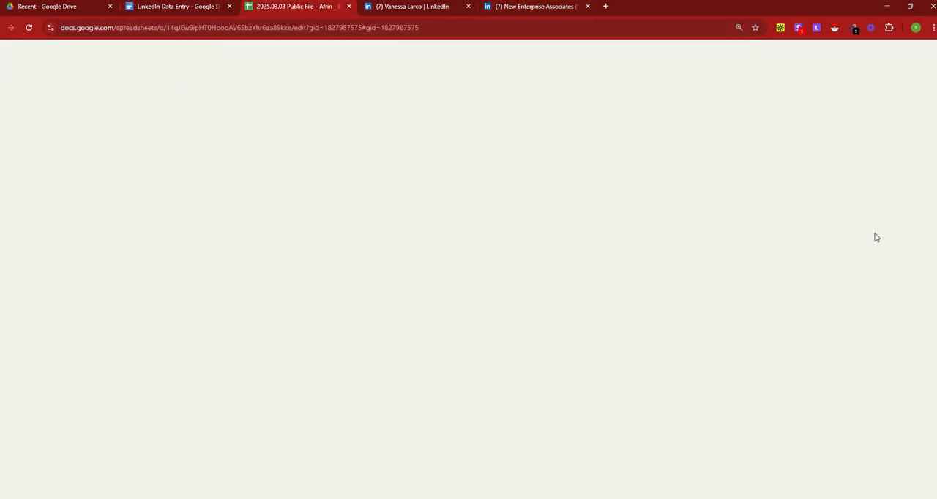
{"action": "key", "text": "ctrl+v"}
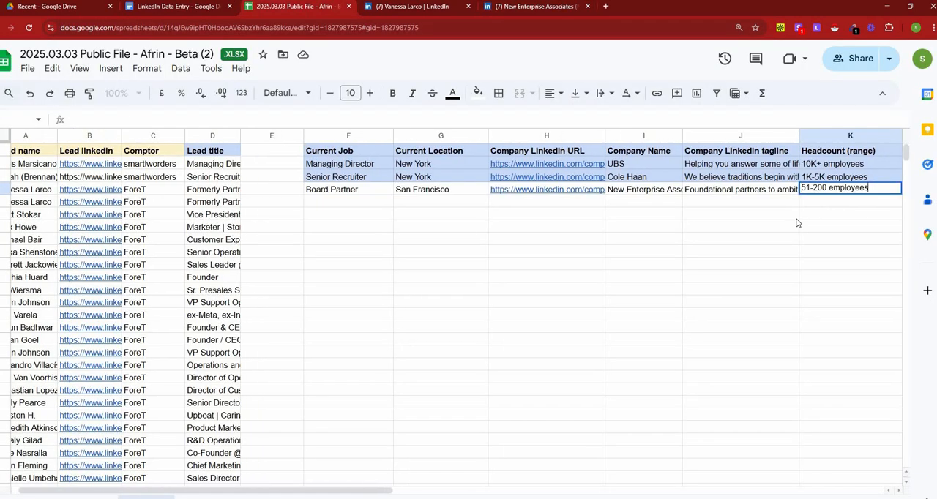
{"action": "key", "text": "Return"}
Step: Copy "California" from the headquarters location on the NEA page into the third lead's Company HQ cell
{"action": "left_click_drag", "start_coordinate": [415, 495], "coordinate": [517, 443]}
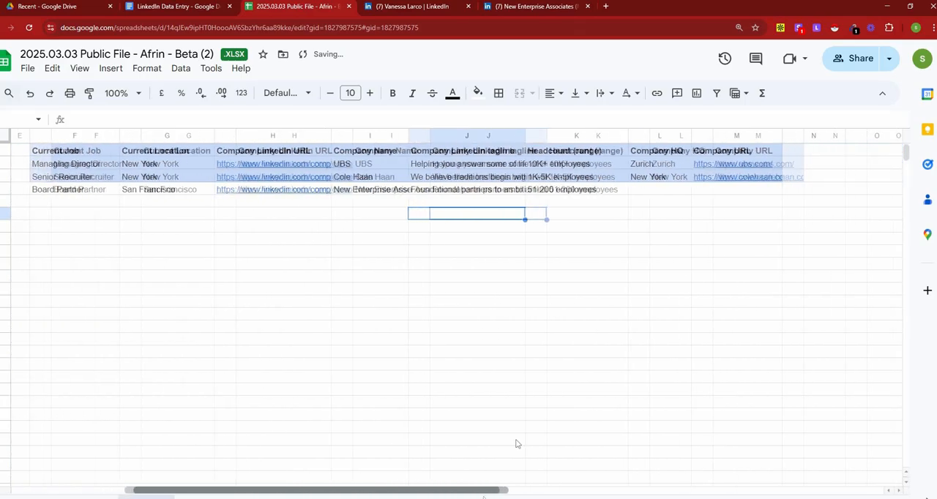
{"action": "left_click", "coordinate": [652, 192]}
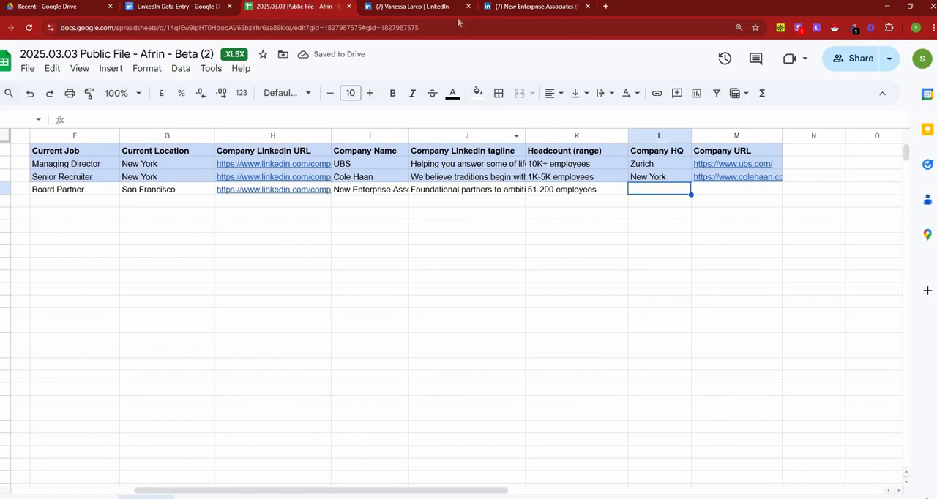
{"action": "left_click", "coordinate": [505, 8]}
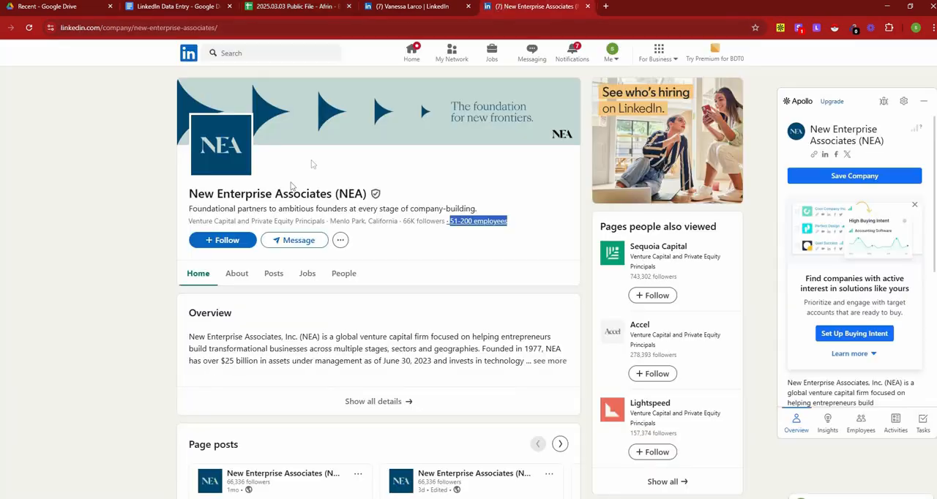
{"action": "double_click", "coordinate": [384, 221]}
{"action": "right_click", "coordinate": [384, 221]}
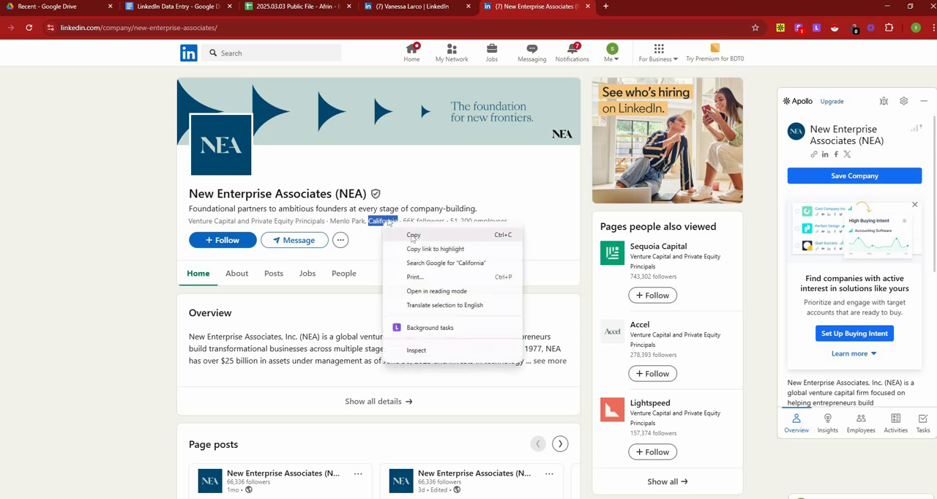
{"action": "left_click", "coordinate": [403, 228]}
{"action": "left_click", "coordinate": [300, 7]}
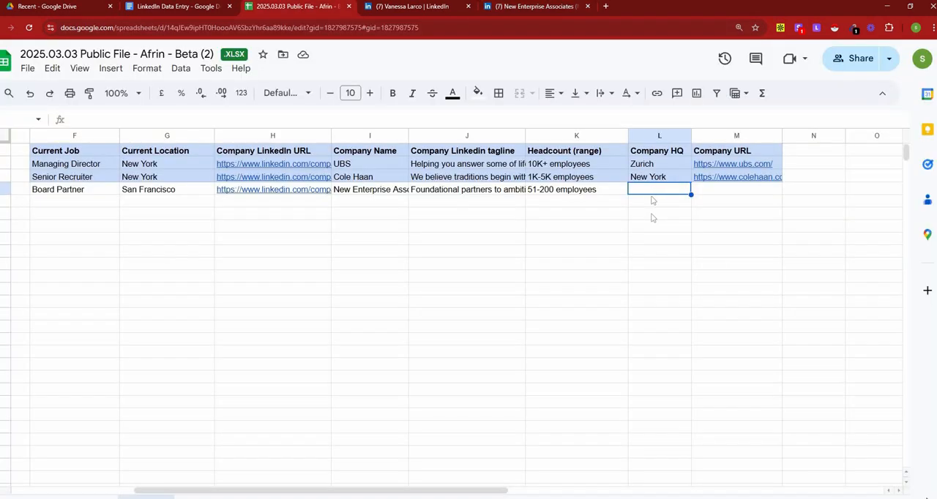
{"action": "left_click", "coordinate": [655, 193]}
{"action": "key", "text": "ctrl+v"}
{"action": "key", "text": "Return"}
{"action": "left_click", "coordinate": [728, 192]}
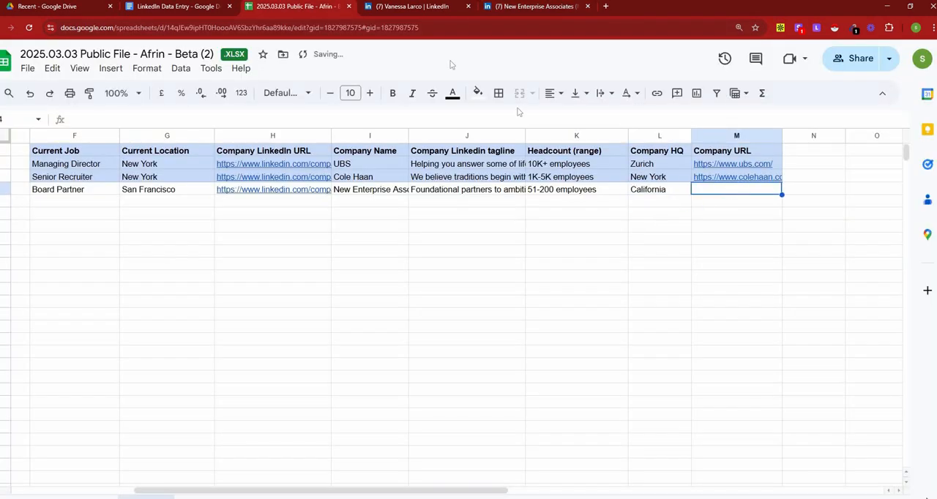
{"action": "left_click", "coordinate": [534, 7]}
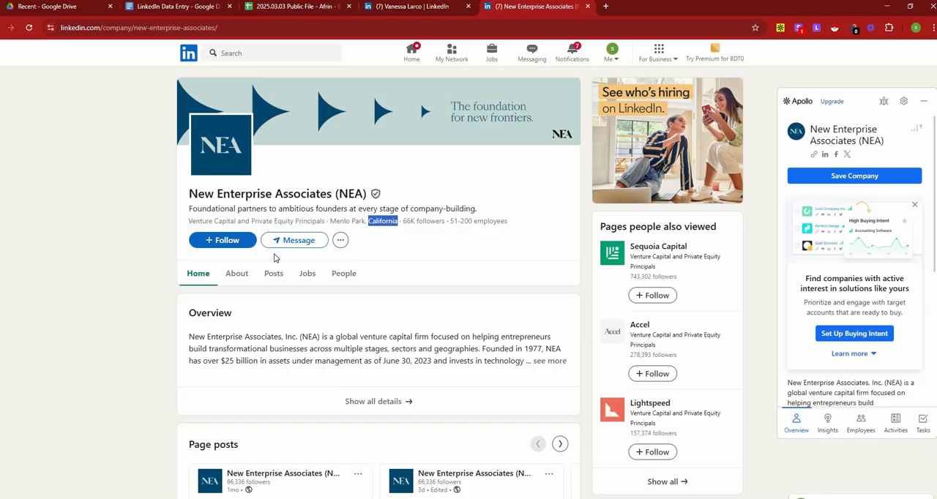
{"action": "left_click", "coordinate": [237, 272]}
{"action": "scroll", "coordinate": [282, 328], "scroll_direction": "down", "scroll_amount": 1}
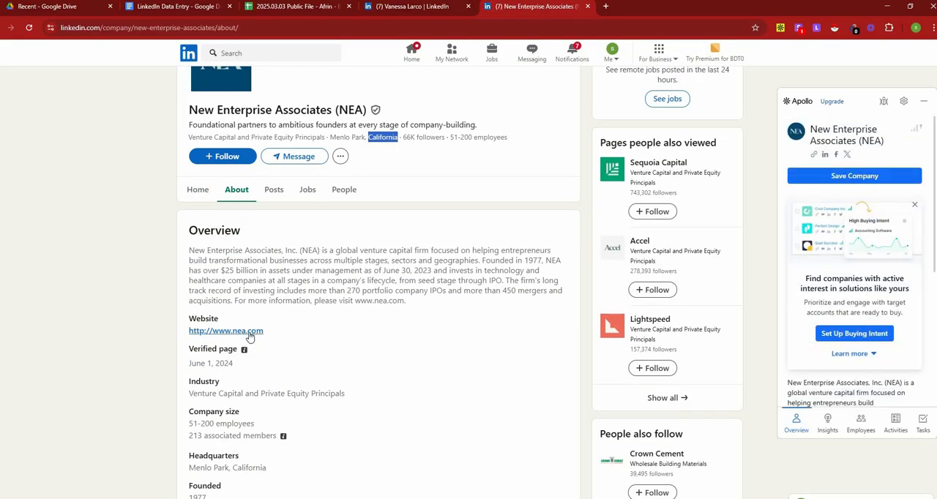
{"action": "right_click", "coordinate": [249, 332]}
{"action": "left_click", "coordinate": [293, 422]}
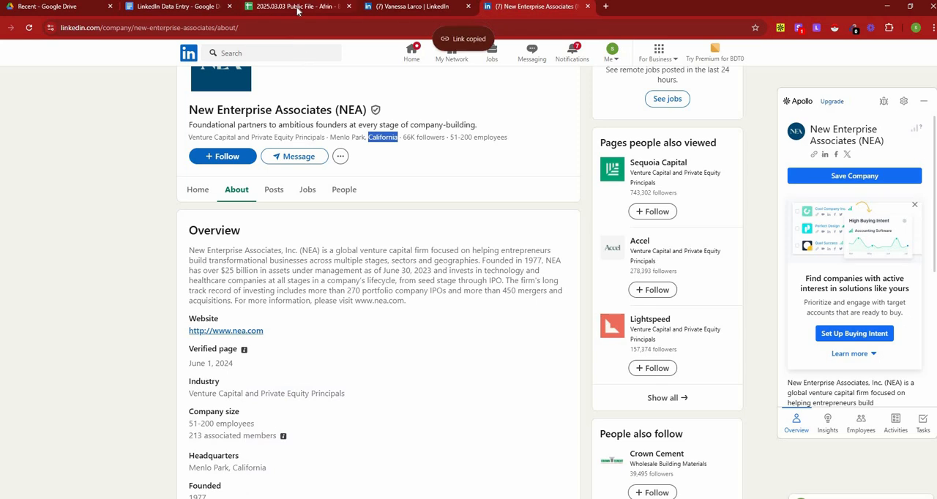
{"action": "left_click", "coordinate": [297, 8]}
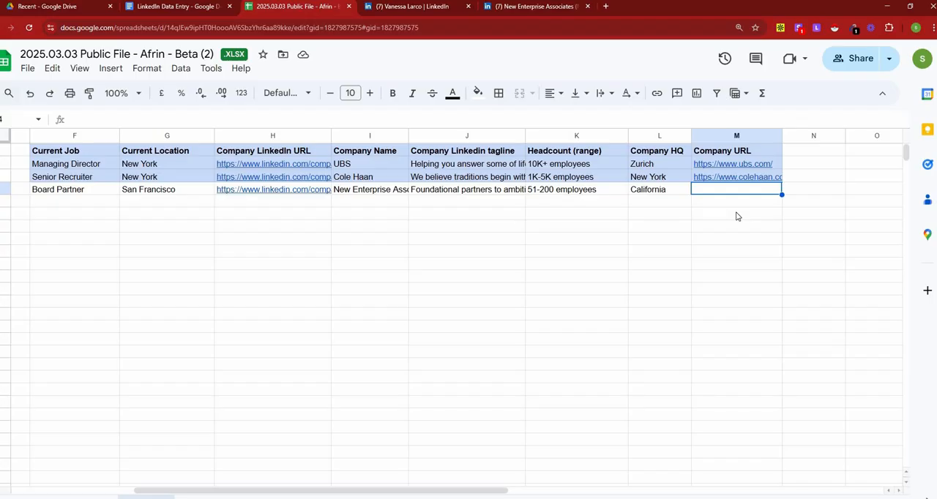
{"action": "double_click", "coordinate": [707, 188]}
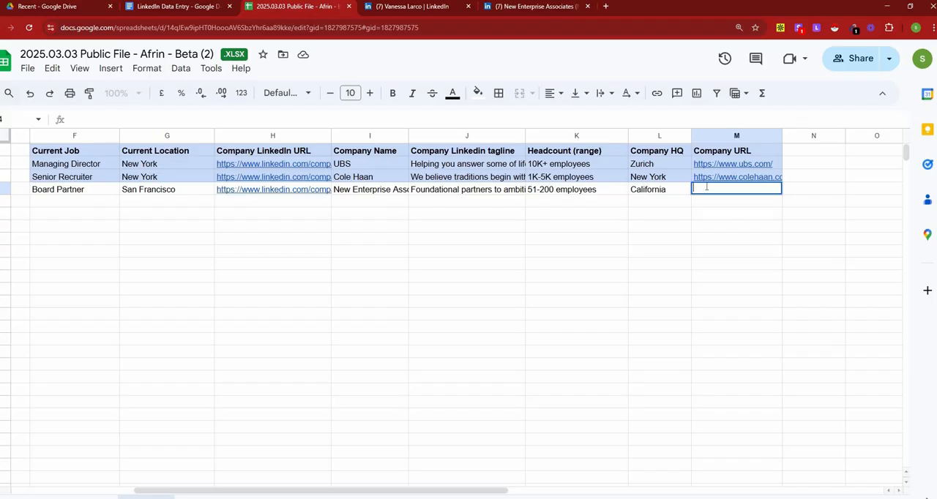
{"action": "key", "text": "ctrl+v"}
{"action": "left_click", "coordinate": [741, 228]}
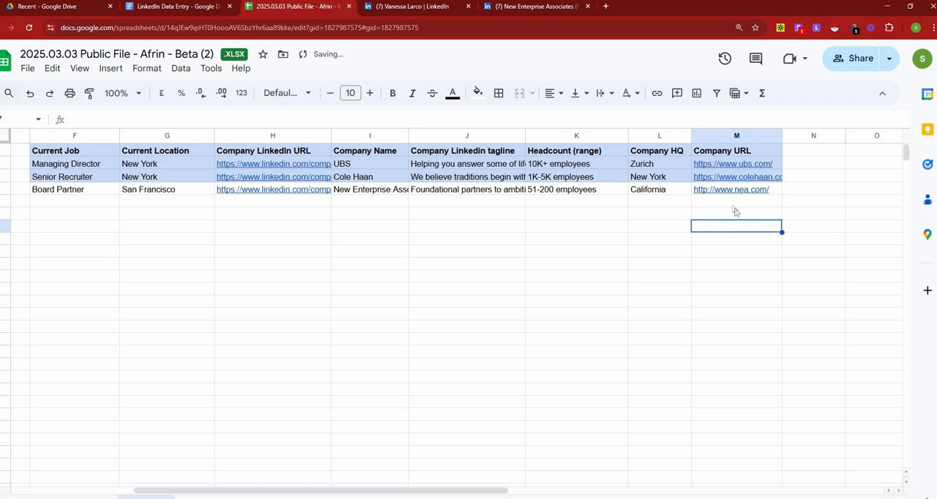
Step: Review the third lead's entries from Current Job through Headcount (range) and look through the remaining leads in the list
{"action": "left_click_drag", "start_coordinate": [506, 493], "coordinate": [383, 493]}
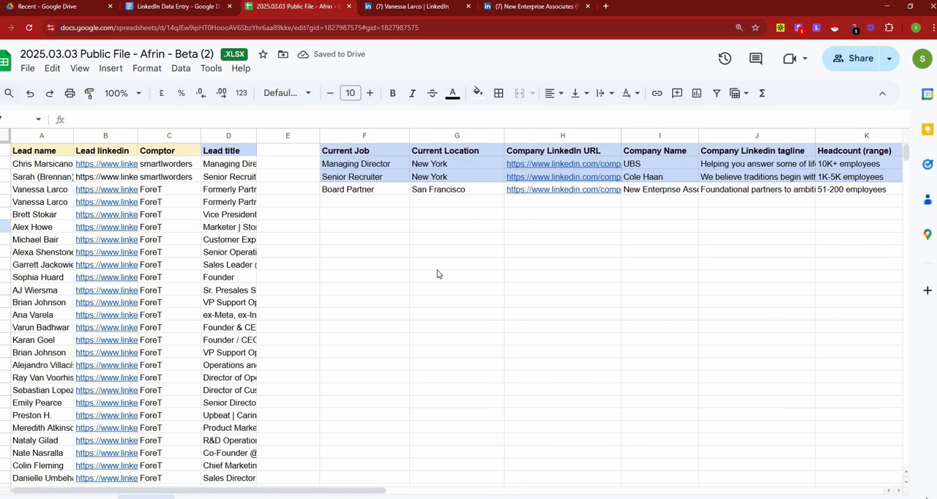
{"action": "left_click", "coordinate": [369, 189]}
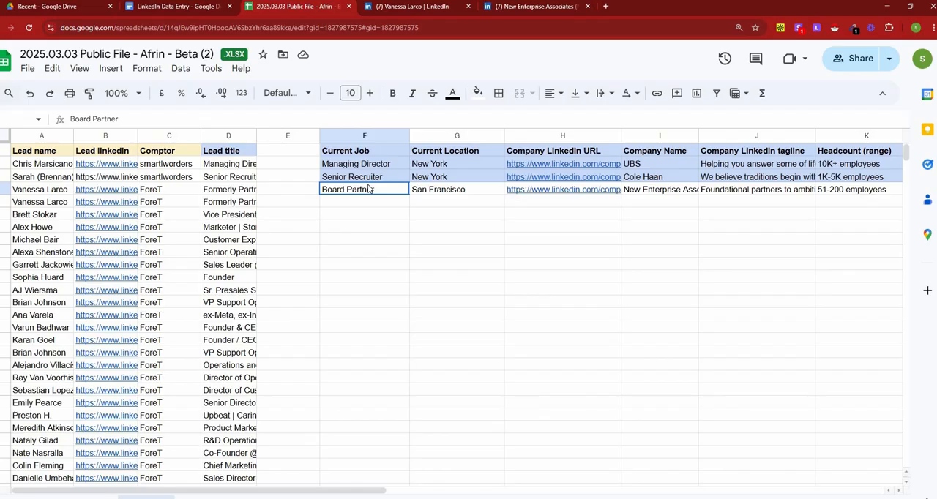
{"action": "left_click_drag", "start_coordinate": [369, 189], "coordinate": [842, 192]}
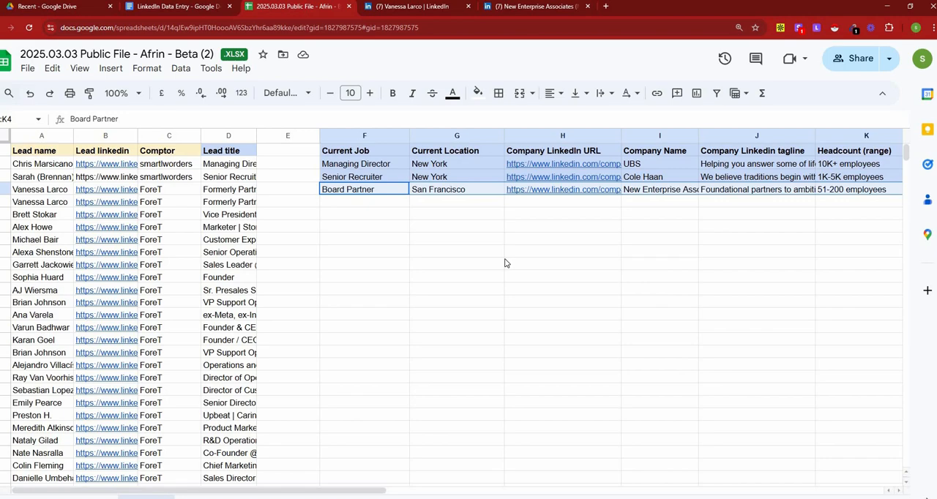
{"action": "scroll", "coordinate": [368, 288], "scroll_direction": "down", "scroll_amount": 20}
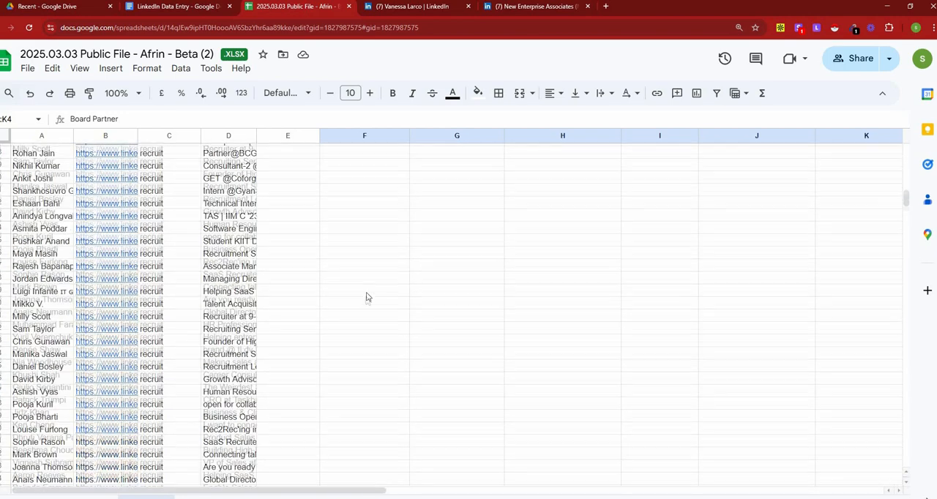
{"action": "scroll", "coordinate": [369, 298], "scroll_direction": "down", "scroll_amount": 15}
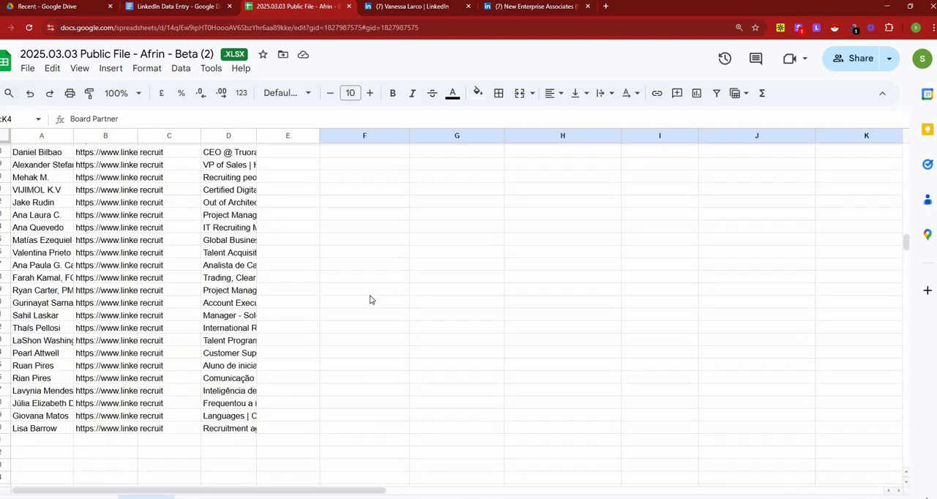
{"action": "scroll", "coordinate": [370, 299], "scroll_direction": "up", "scroll_amount": 20}
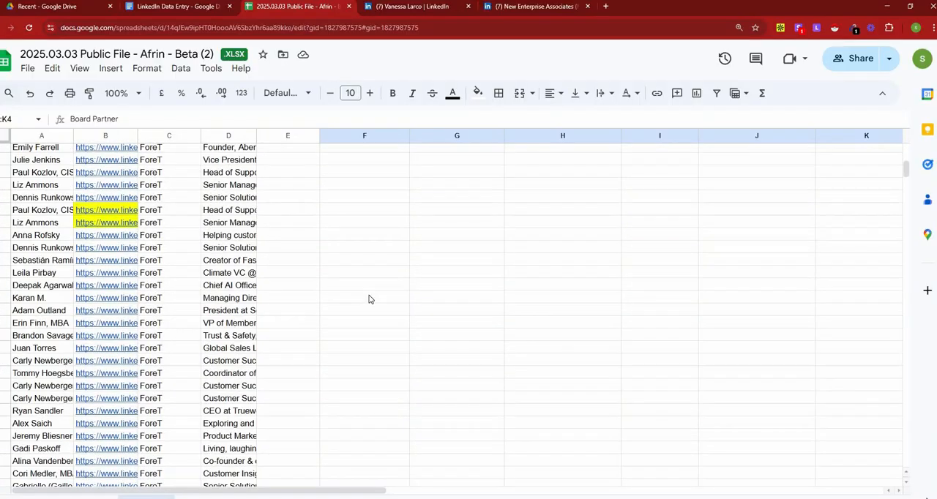
{"action": "left_click", "coordinate": [347, 203]}
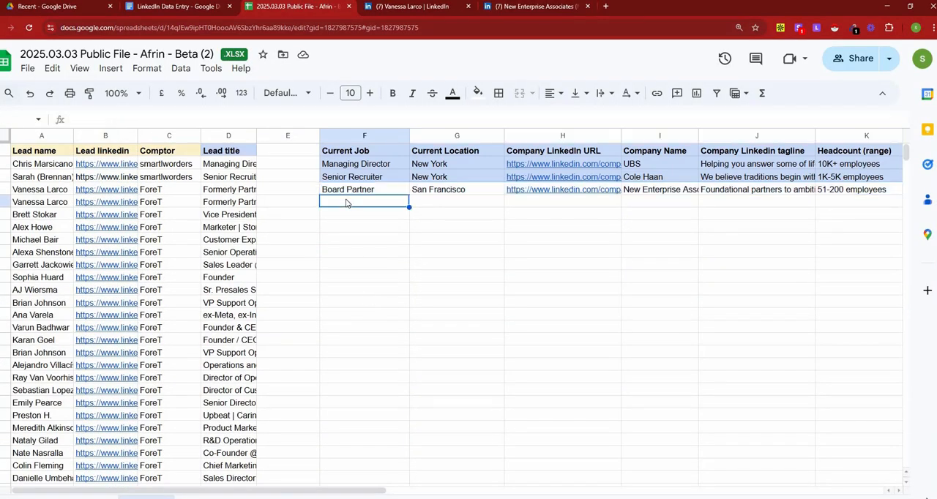